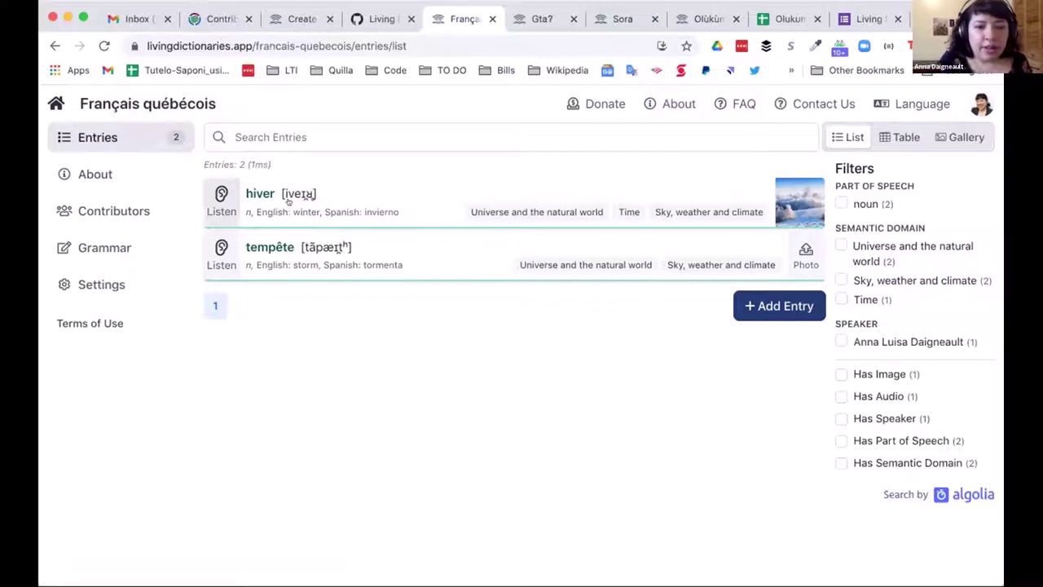
# Play the audio recordings of the hiver and tempête entries in the Français québécois dictionary, closing each player when done
pyautogui.click(221, 194)
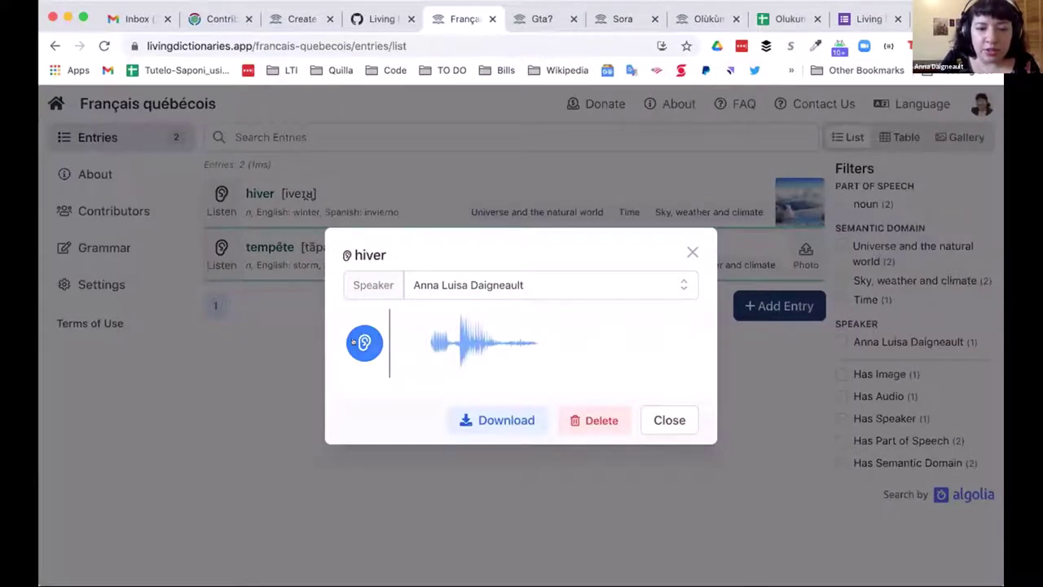
pyautogui.click(353, 343)
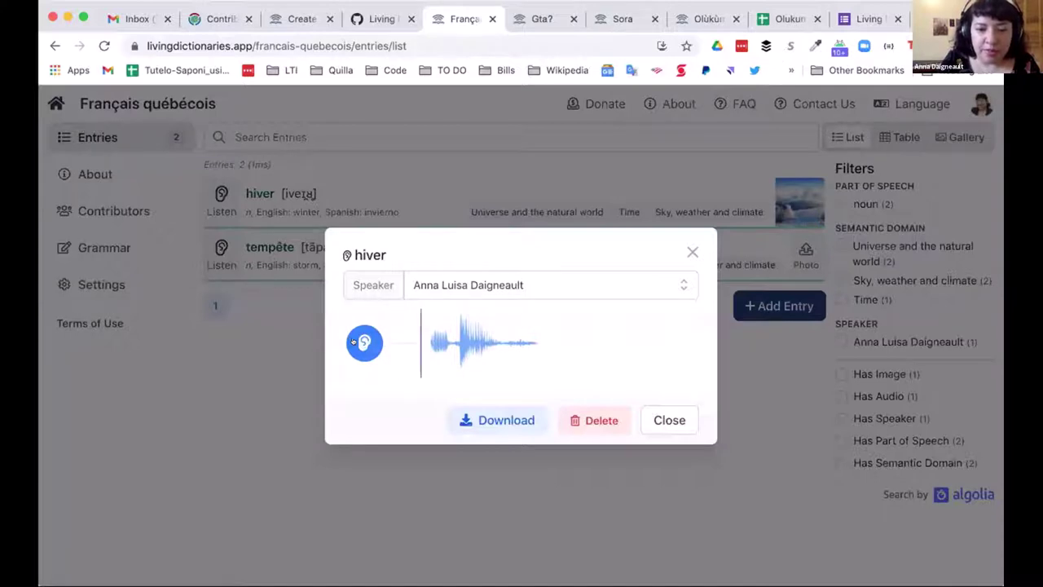
pyautogui.click(690, 252)
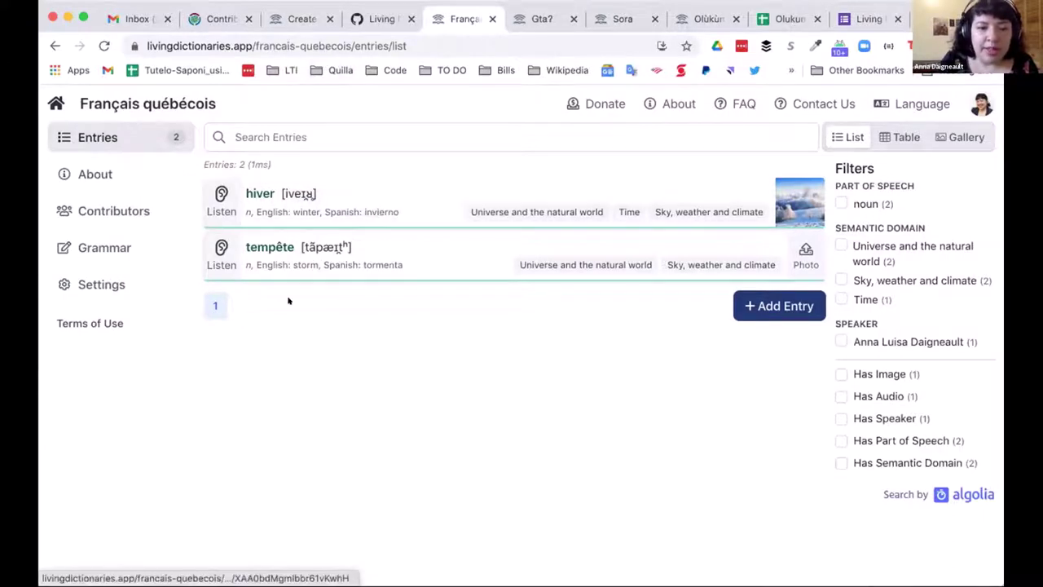
pyautogui.click(217, 247)
pyautogui.click(350, 341)
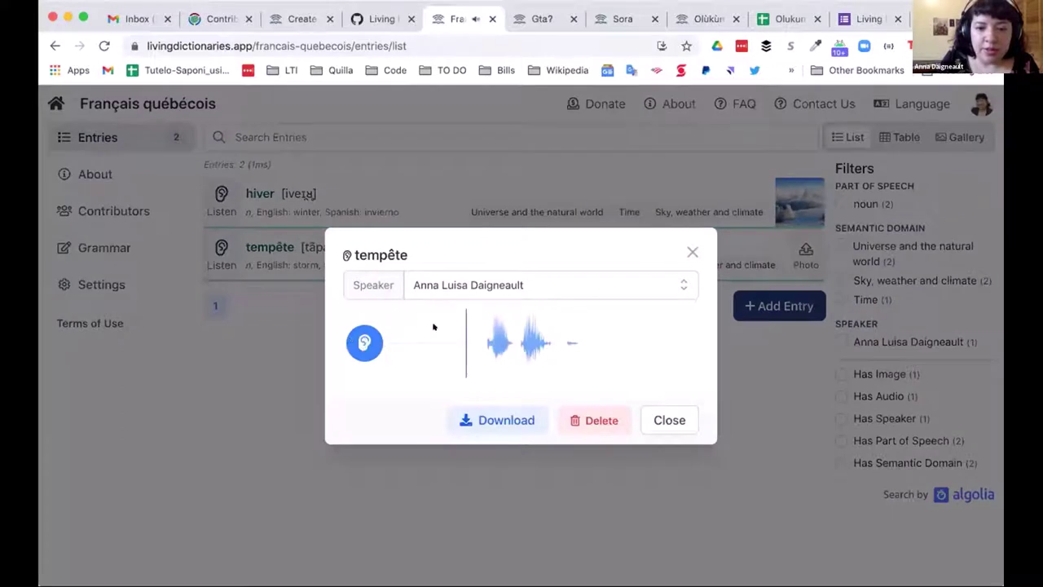
pyautogui.click(691, 252)
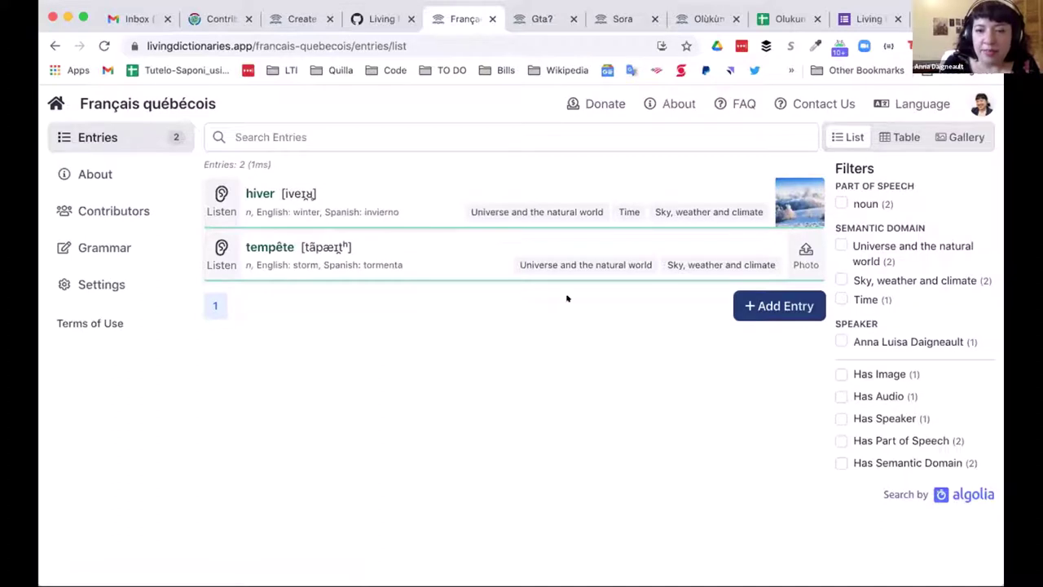
# In the Gta? dictionary, filter the entries by noun, adjective and adverb one at a time, clearing each filter again
pyautogui.click(530, 20)
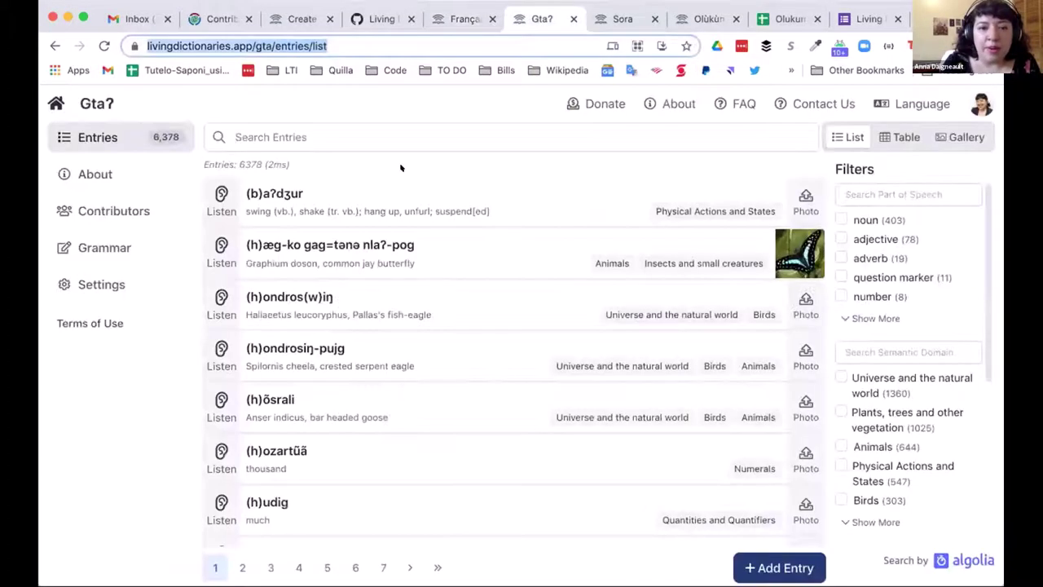
pyautogui.click(350, 42)
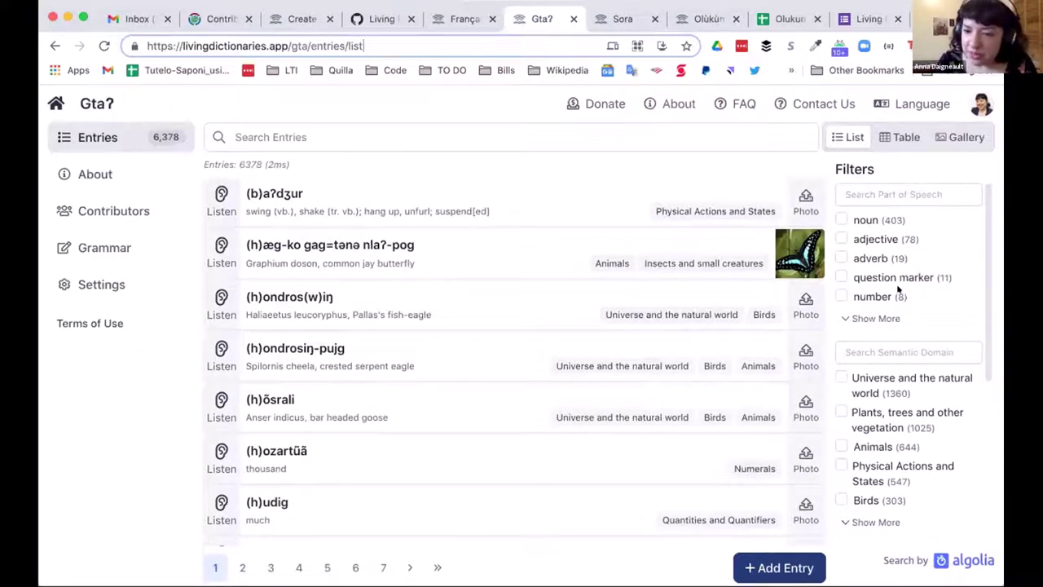
pyautogui.click(841, 219)
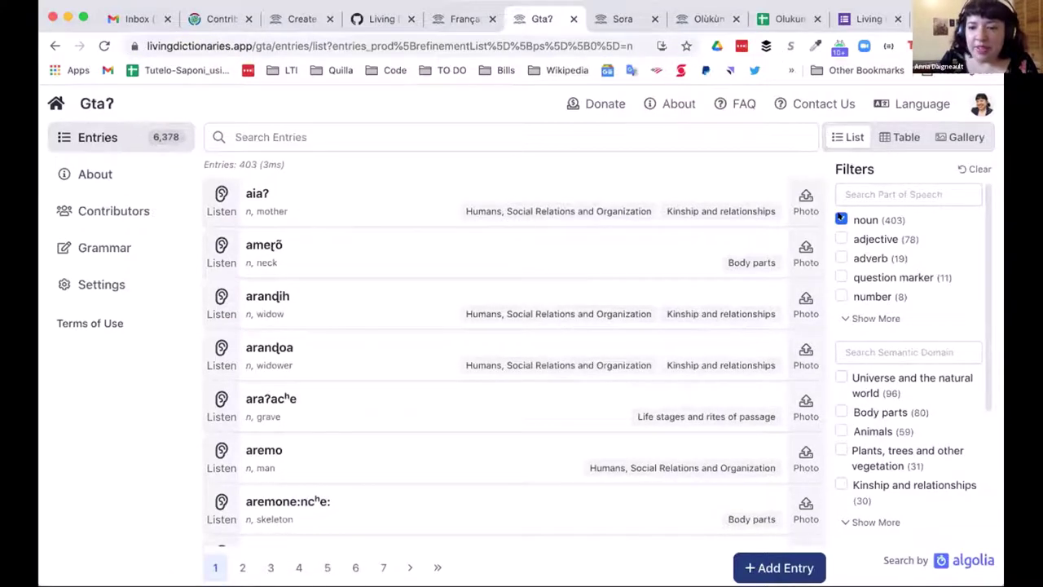
pyautogui.click(841, 219)
pyautogui.click(841, 238)
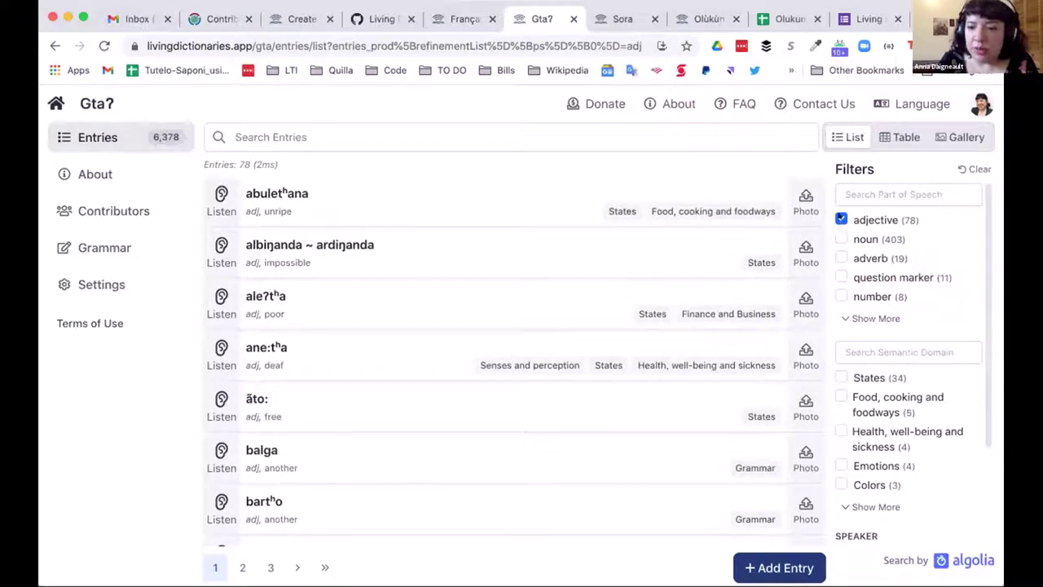
pyautogui.click(841, 219)
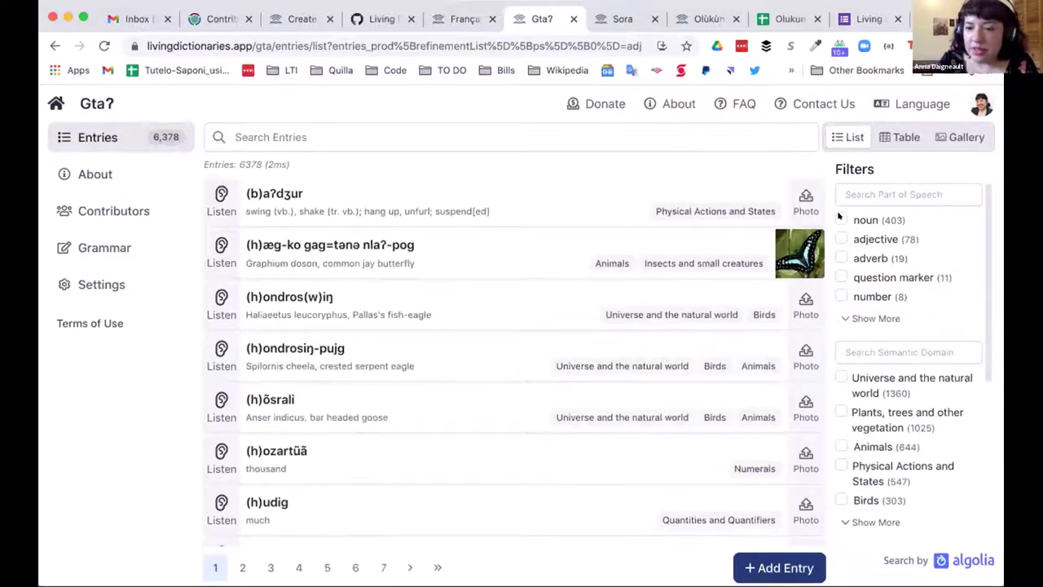
pyautogui.click(841, 256)
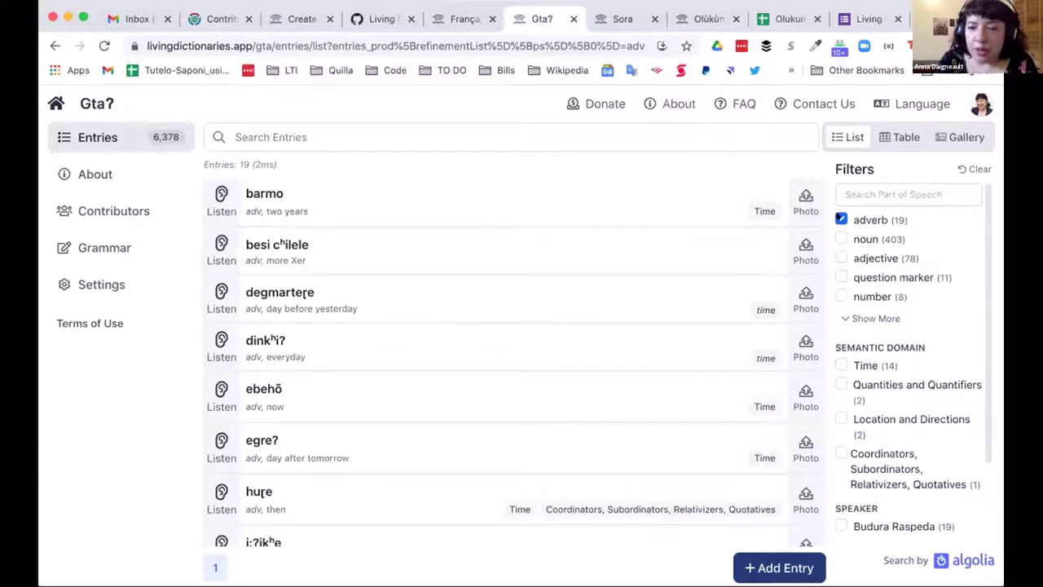
pyautogui.click(841, 218)
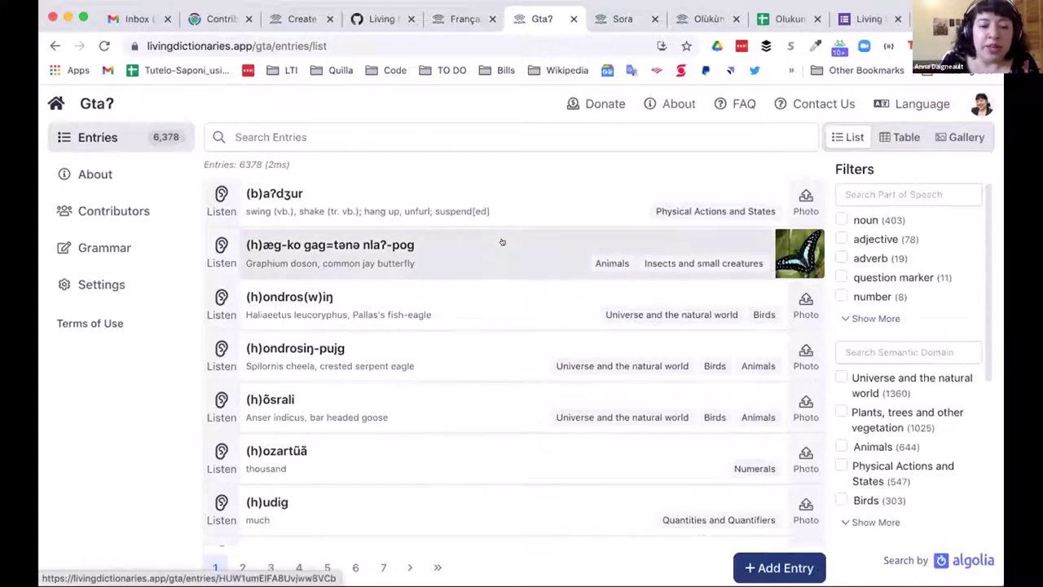
# Filter the Gta? entries by the semantic domains Universe and the natural world and Plants, trees and other vegetation separately, clearing each one
pyautogui.click(840, 377)
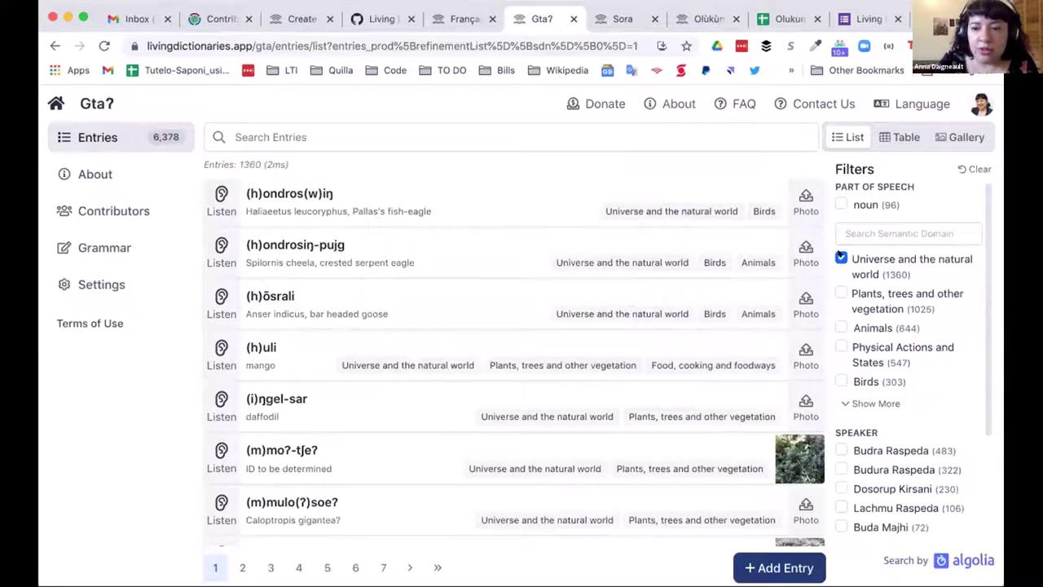
pyautogui.click(841, 257)
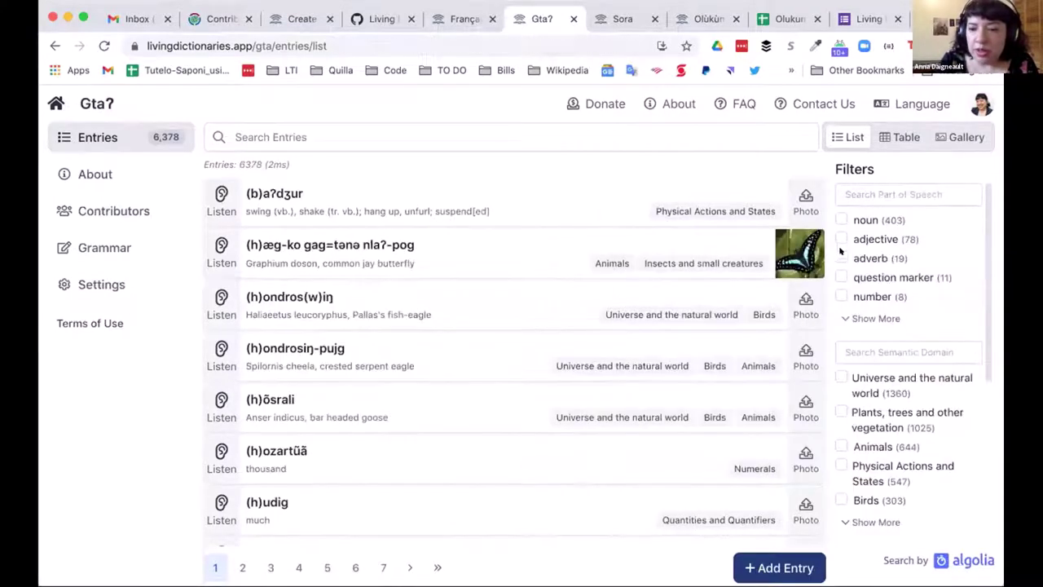
pyautogui.click(840, 412)
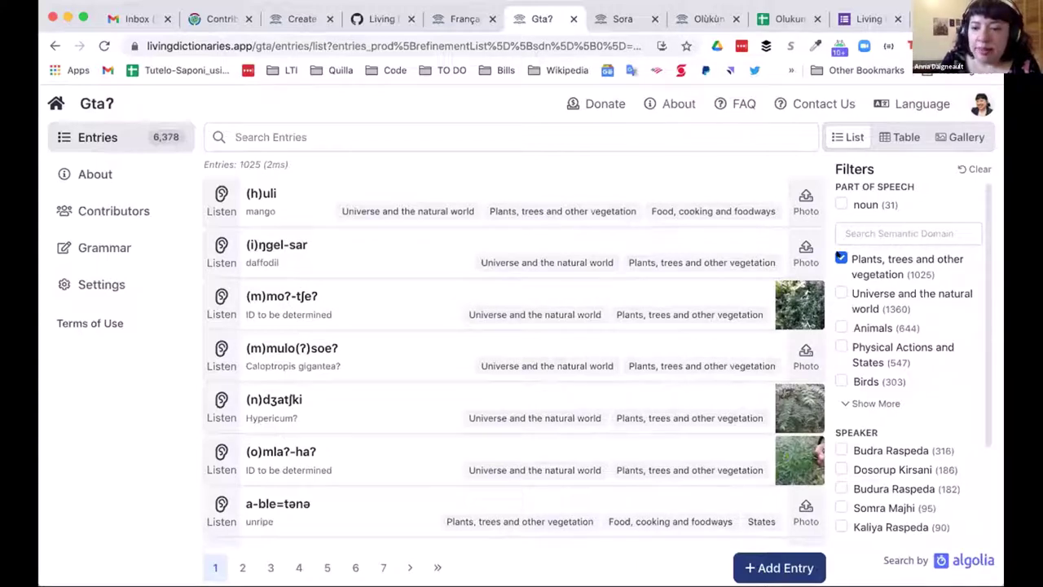
pyautogui.click(841, 257)
# Search the Gta? entries for "-pog" and look through the matching words
pyautogui.click(394, 134)
pyautogui.write('-pog')
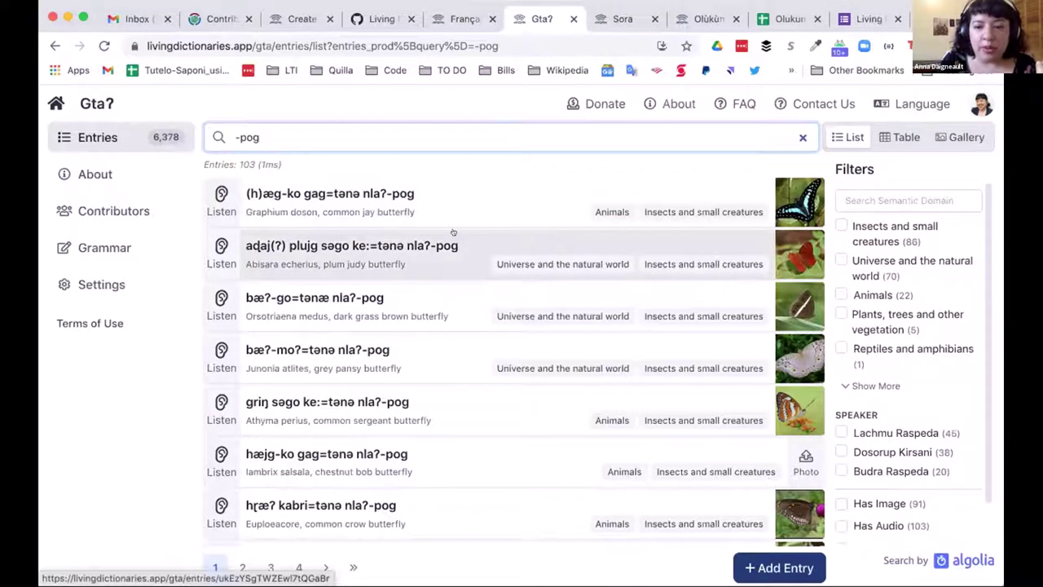
pyautogui.scroll(-5, 453, 233)
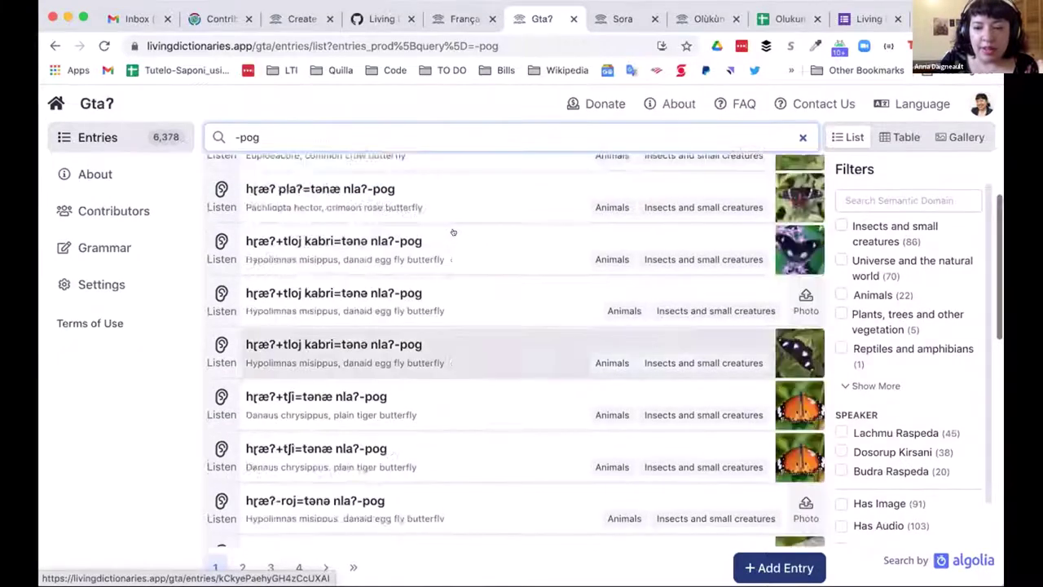
pyautogui.scroll(5, 453, 232)
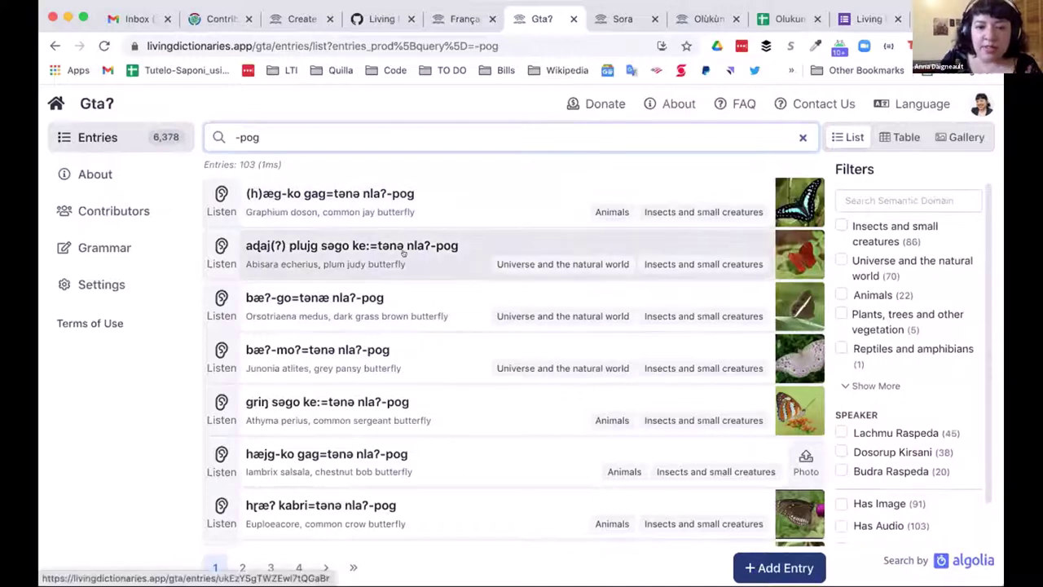
pyautogui.scroll(-5, 403, 254)
pyautogui.scroll(5, 416, 212)
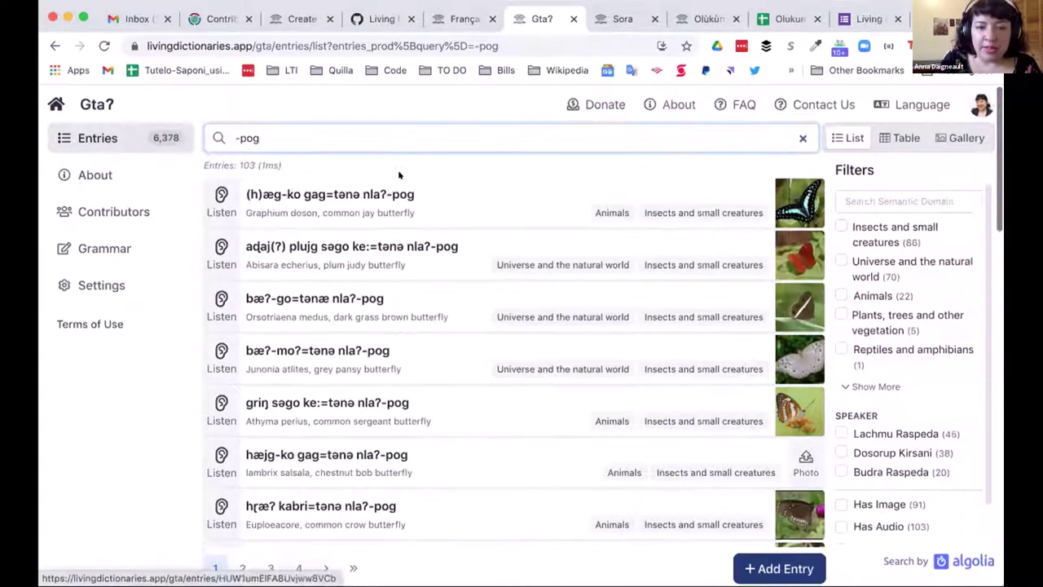
# Show the "-pog" results as a table and as a gallery, and return to the list view
pyautogui.click(894, 133)
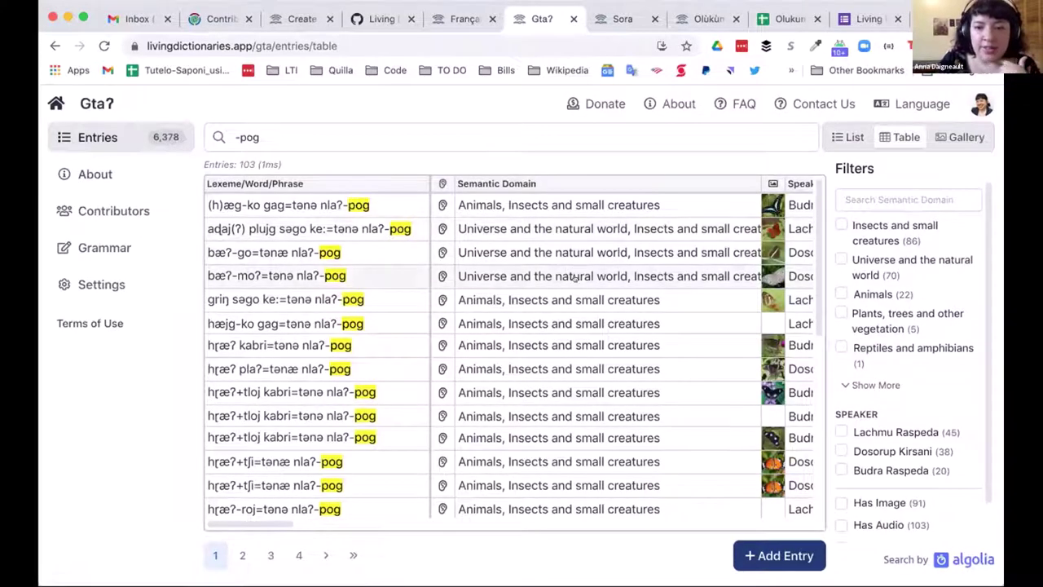
pyautogui.click(955, 135)
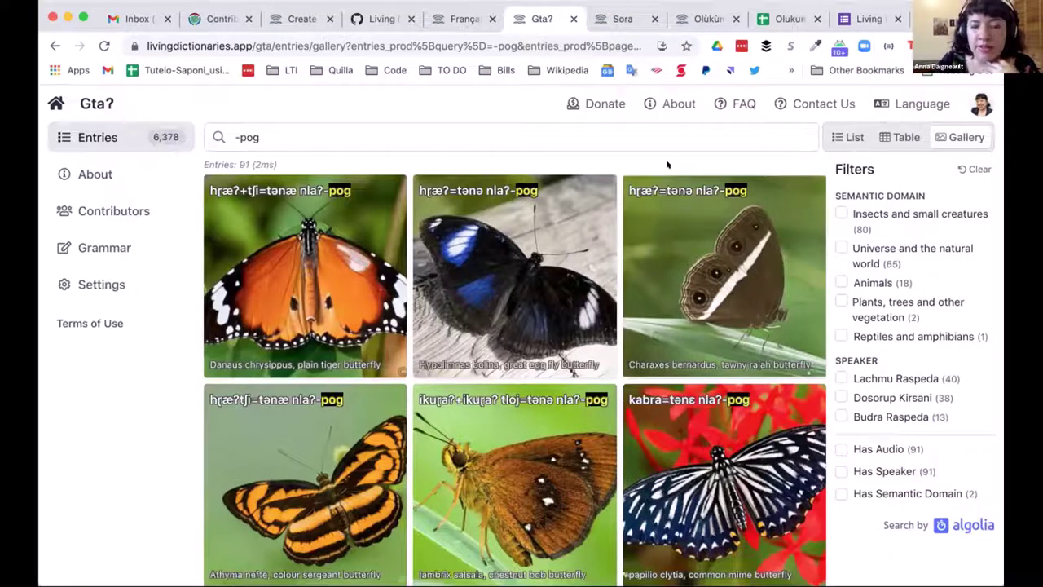
pyautogui.click(848, 137)
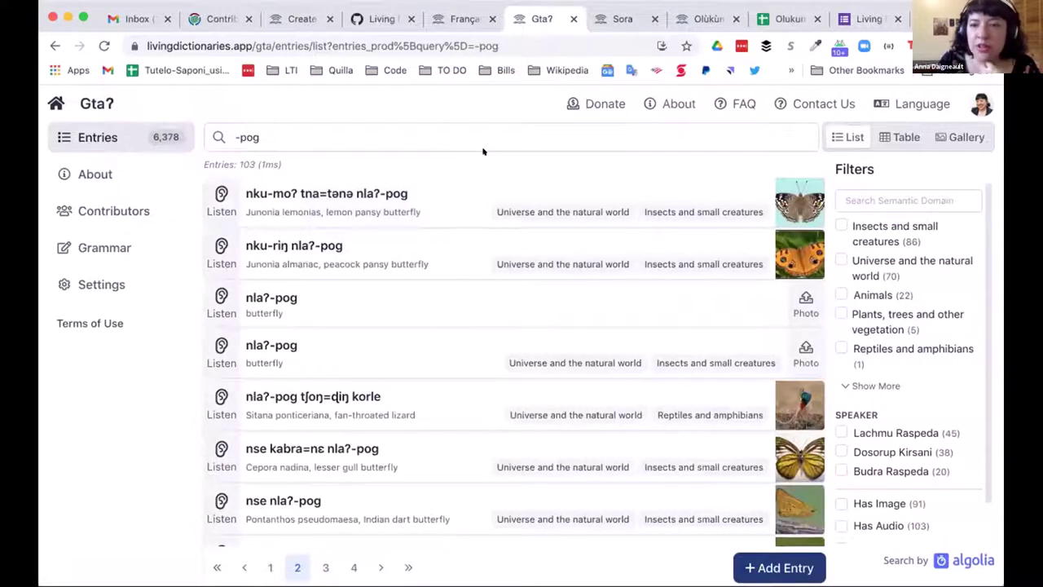
# Search the Sora dictionary for "dogs" and open the kənsodənji entry
pyautogui.click(622, 19)
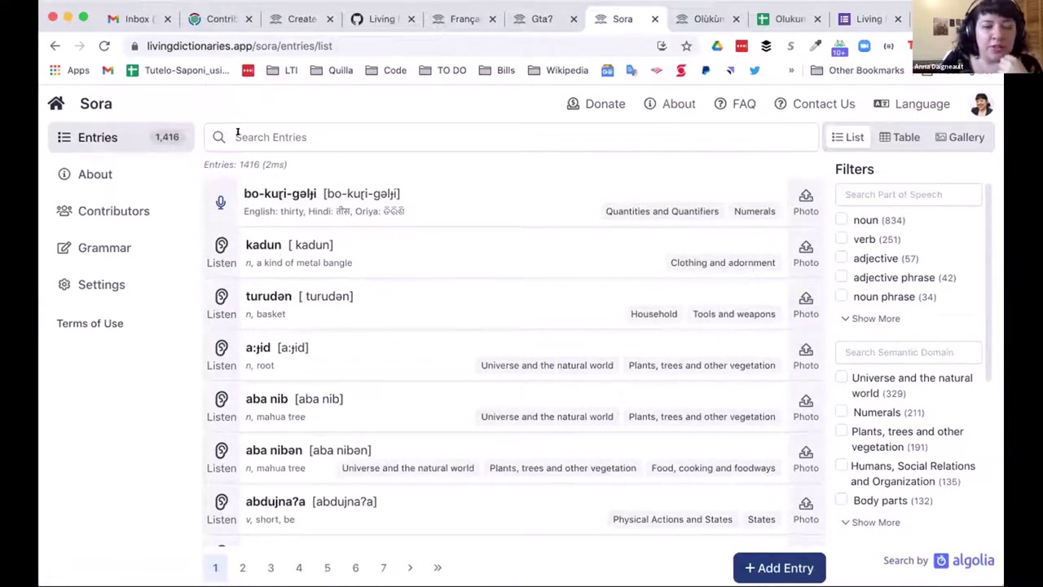
pyautogui.click(237, 135)
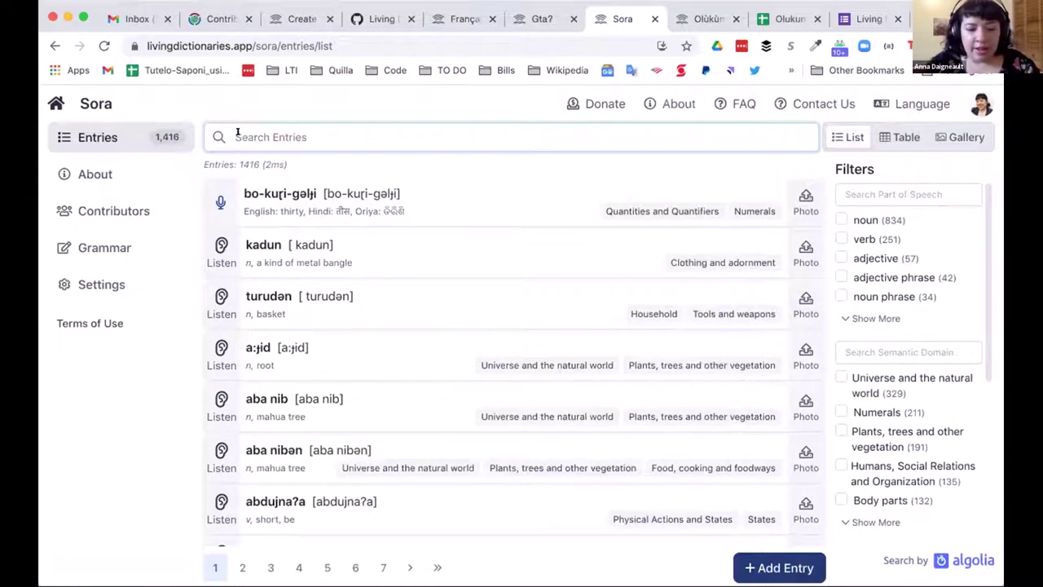
pyautogui.write('dogs')
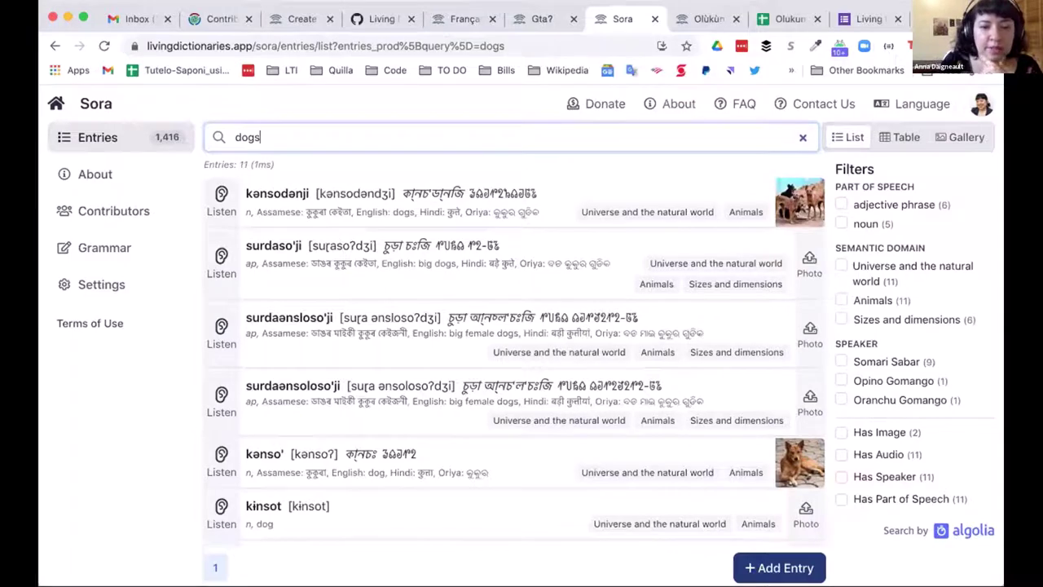
pyautogui.click(376, 195)
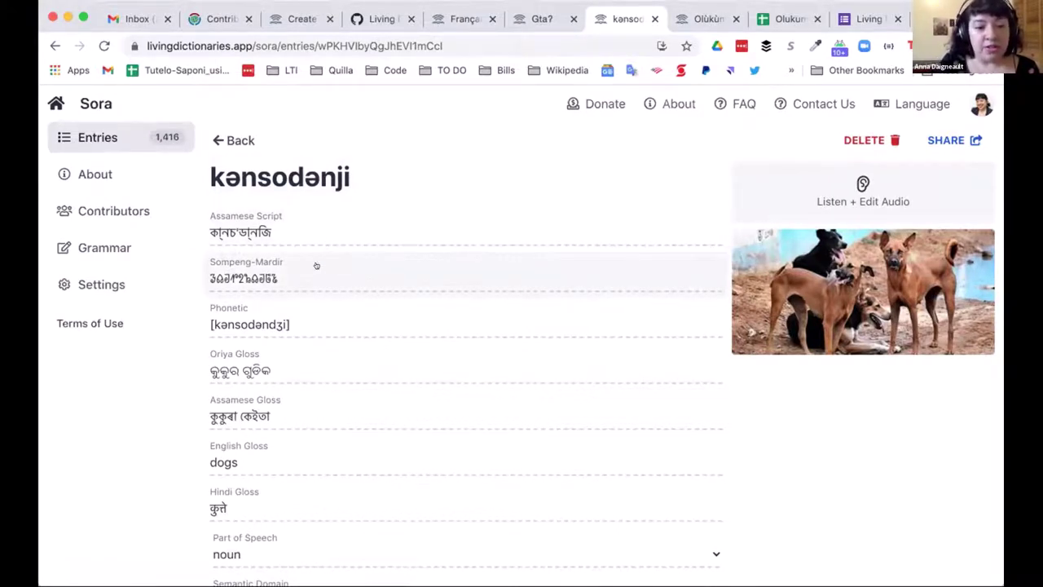
# Examine the kənsodənji entry's scripts, glosses, part of speech, semantic domains, morphology, interlinearization, dialect and example sentence fields
pyautogui.scroll(-3, 316, 265)
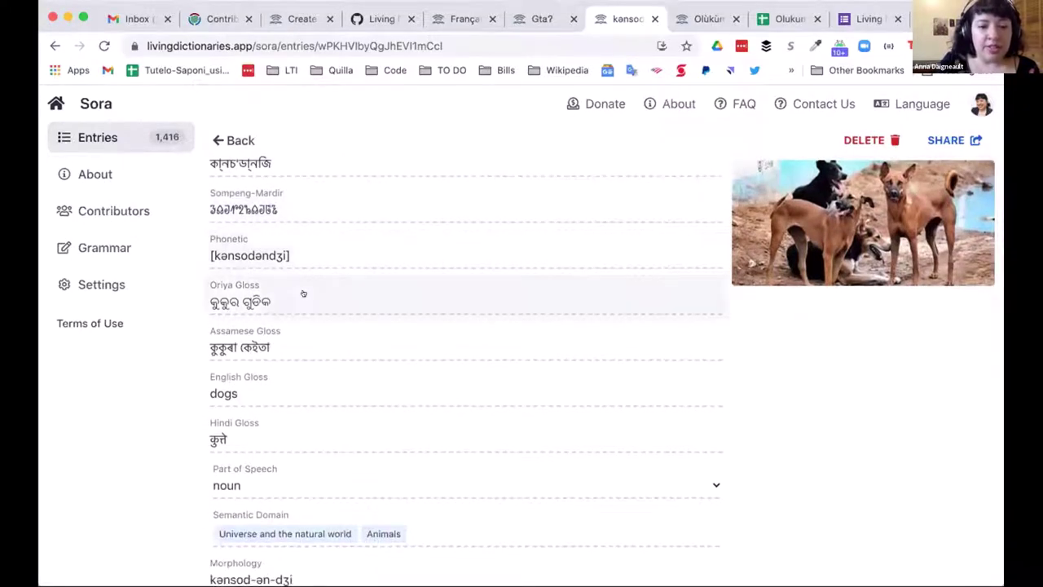
pyautogui.scroll(1, 303, 291)
pyautogui.scroll(-1, 304, 313)
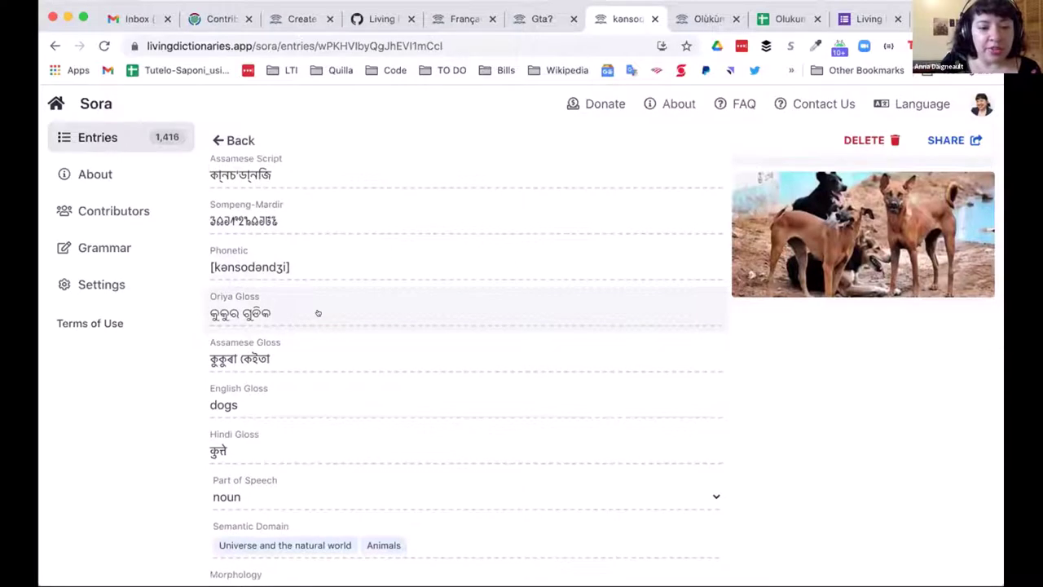
pyautogui.scroll(-3, 306, 350)
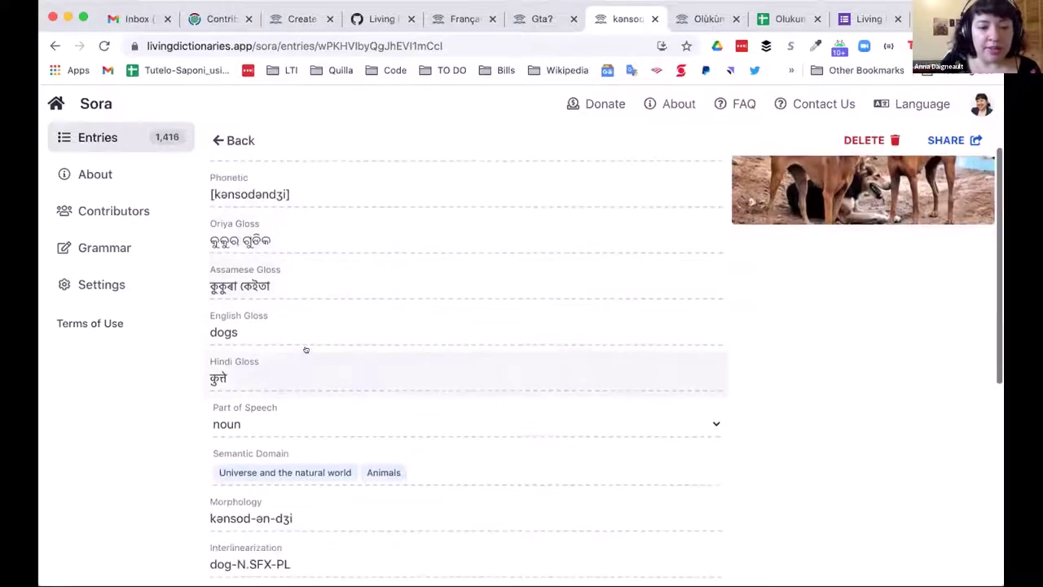
pyautogui.scroll(-2, 315, 329)
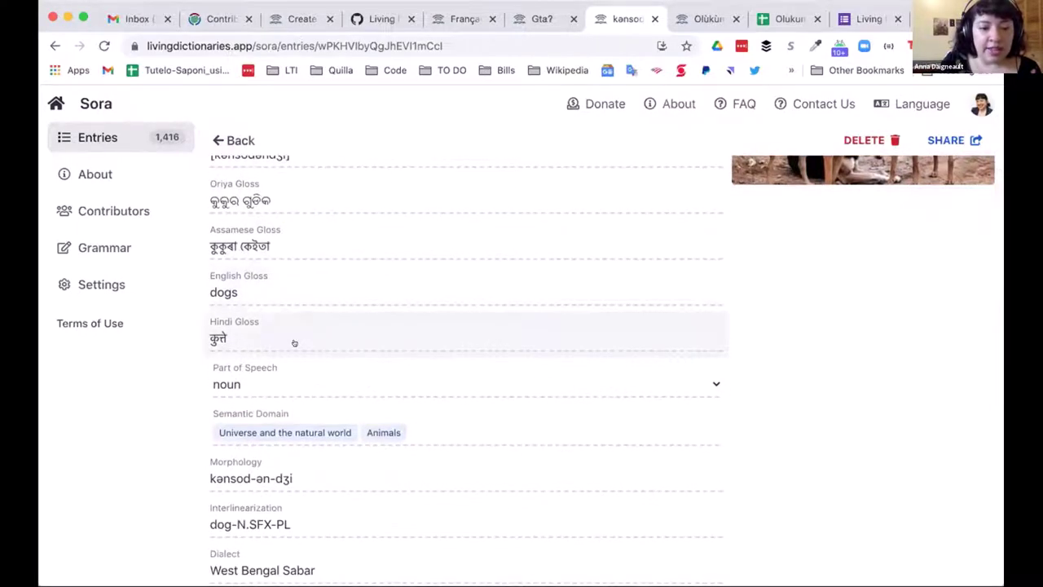
pyautogui.scroll(-2, 294, 343)
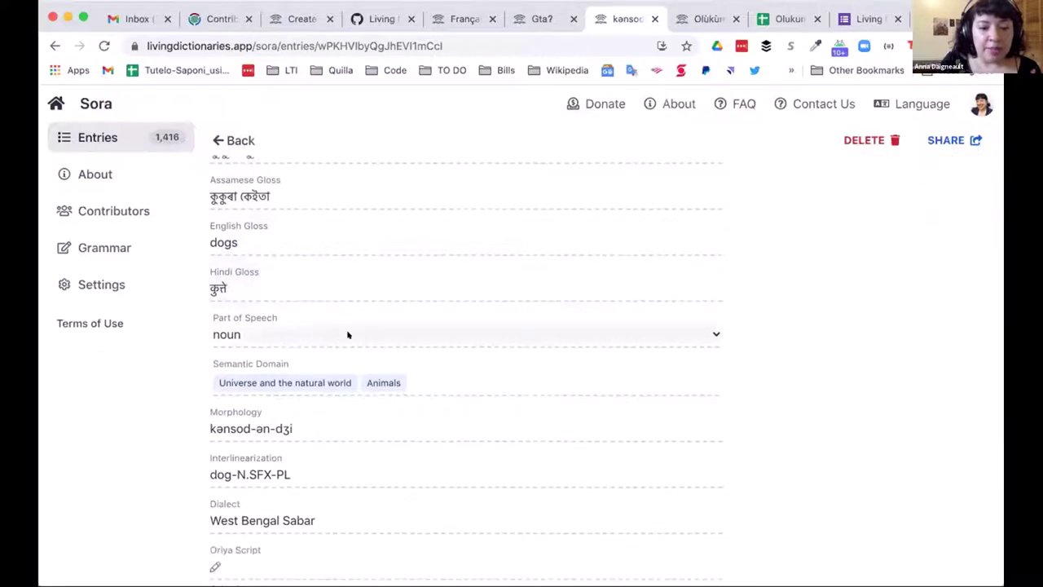
pyautogui.scroll(-3, 351, 331)
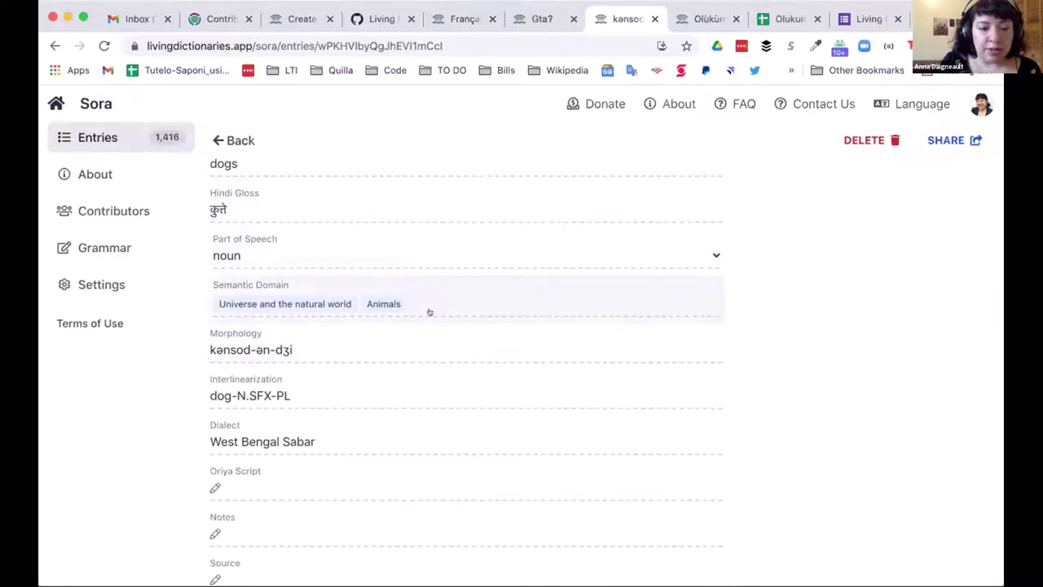
pyautogui.scroll(-2, 416, 308)
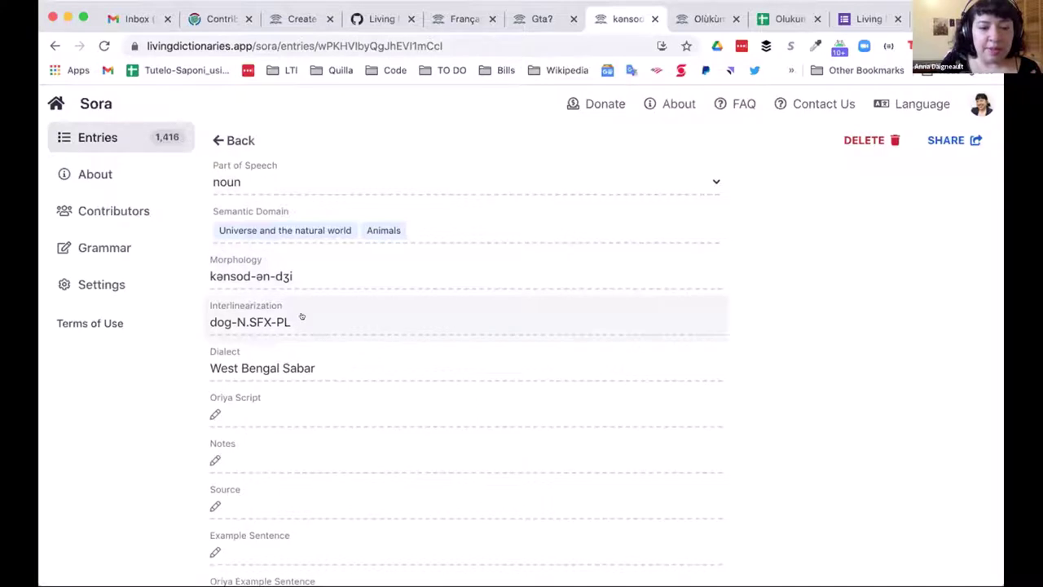
pyautogui.scroll(-1, 344, 304)
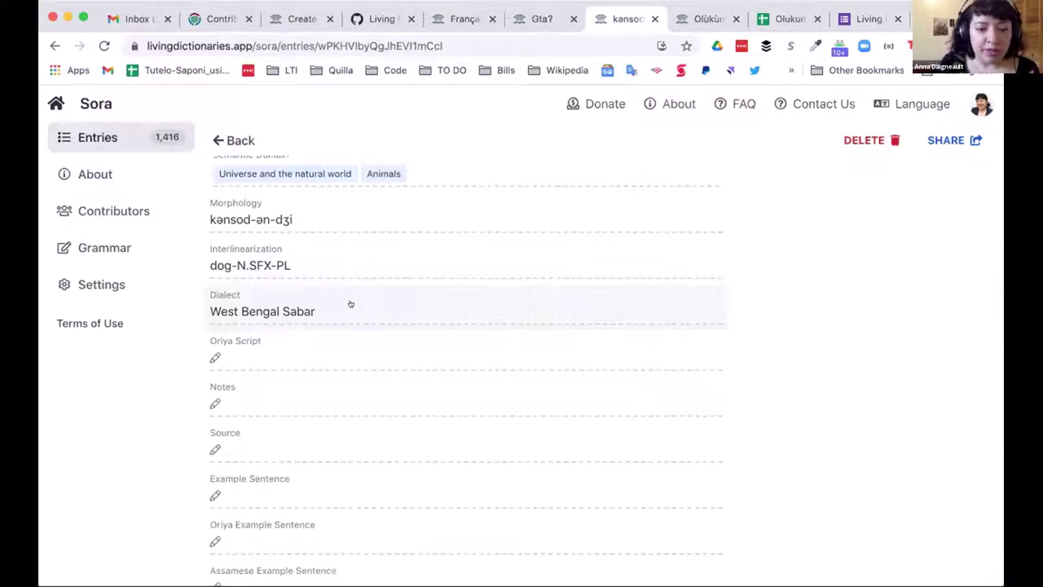
pyautogui.scroll(-3, 351, 304)
pyautogui.scroll(4, 326, 354)
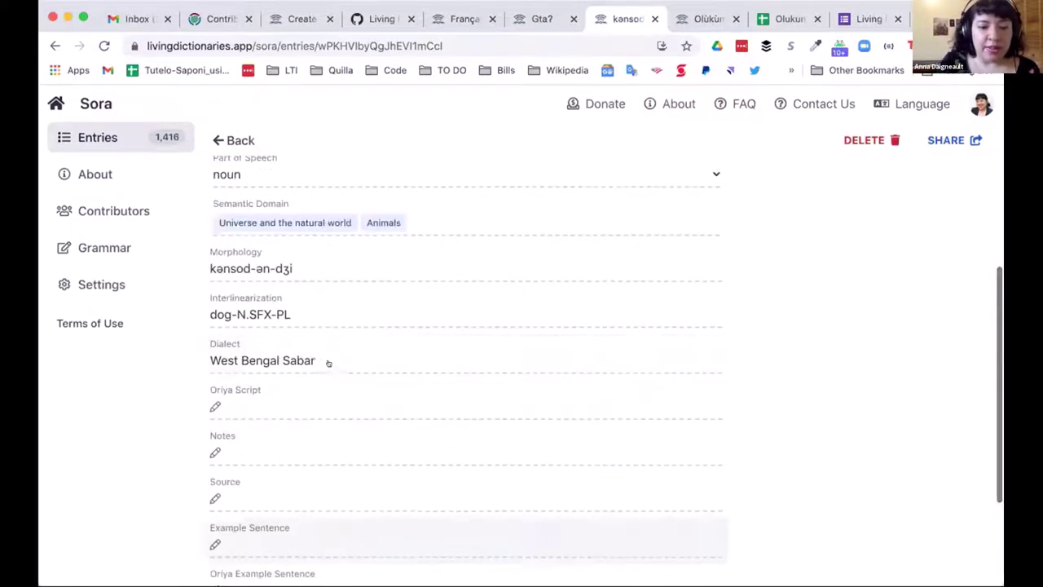
# Return to the beginning of the kənsodənji entry, and switch to the Olùkùmi dictionary to look through its entries list
pyautogui.scroll(5, 326, 350)
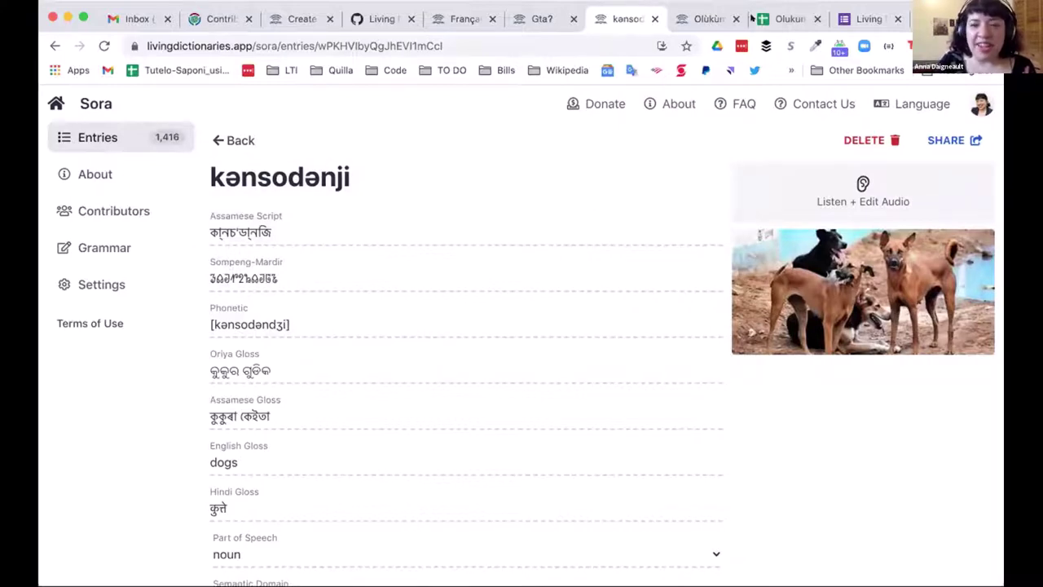
pyautogui.click(689, 17)
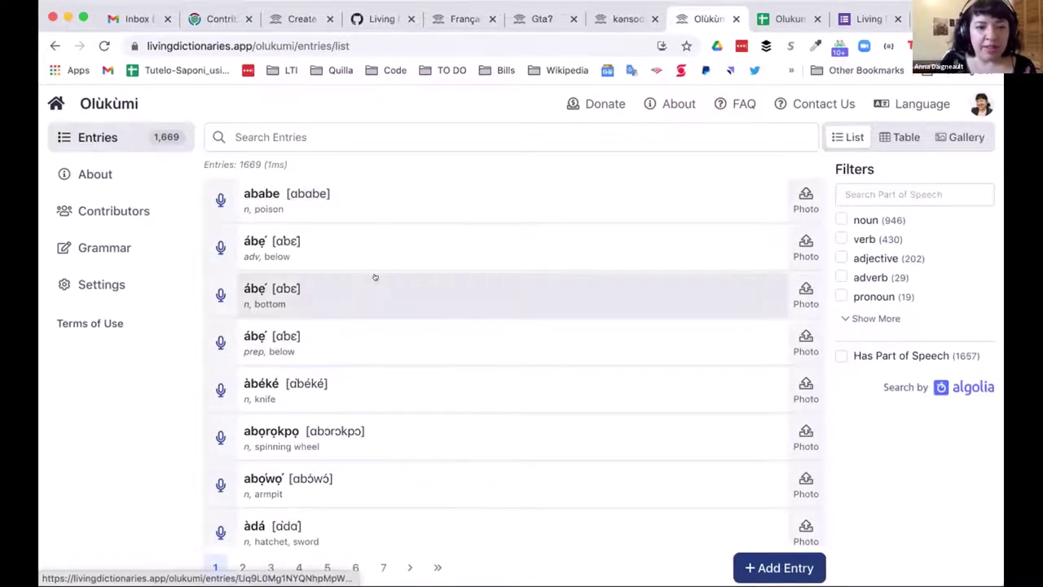
pyautogui.scroll(-3, 375, 278)
pyautogui.scroll(-4, 375, 278)
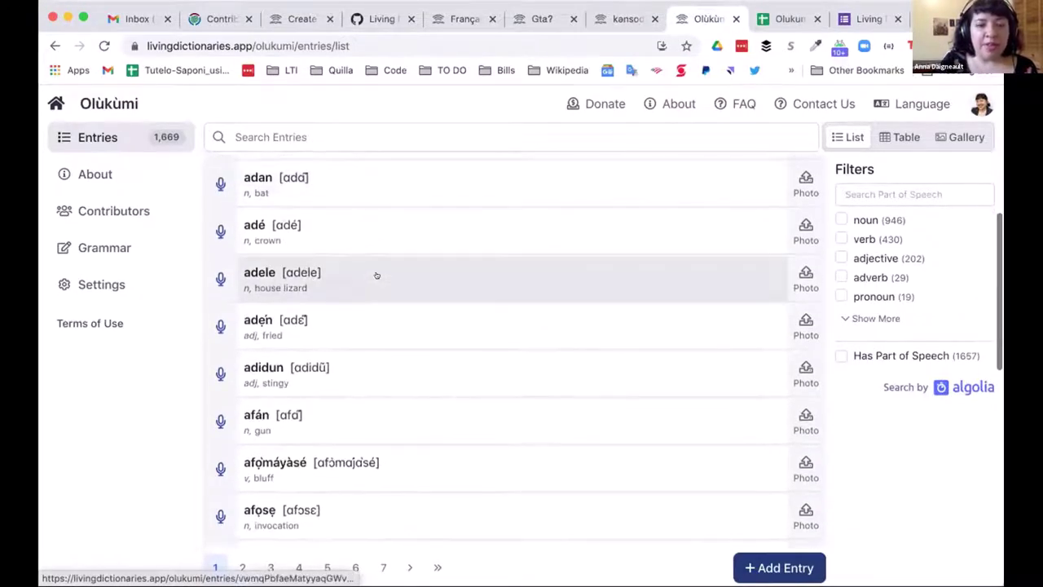
pyautogui.scroll(-2, 402, 256)
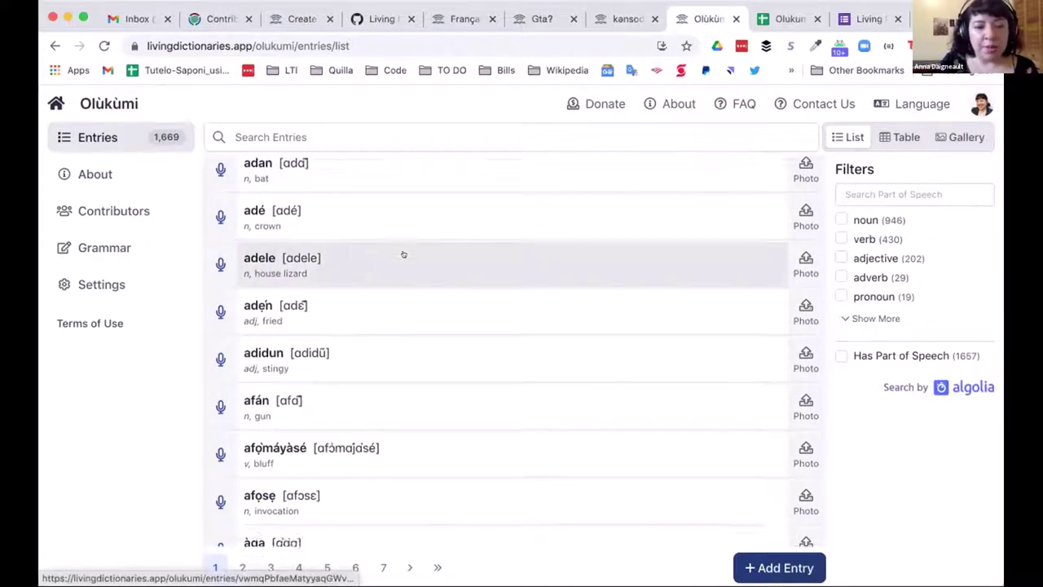
pyautogui.scroll(-1, 403, 255)
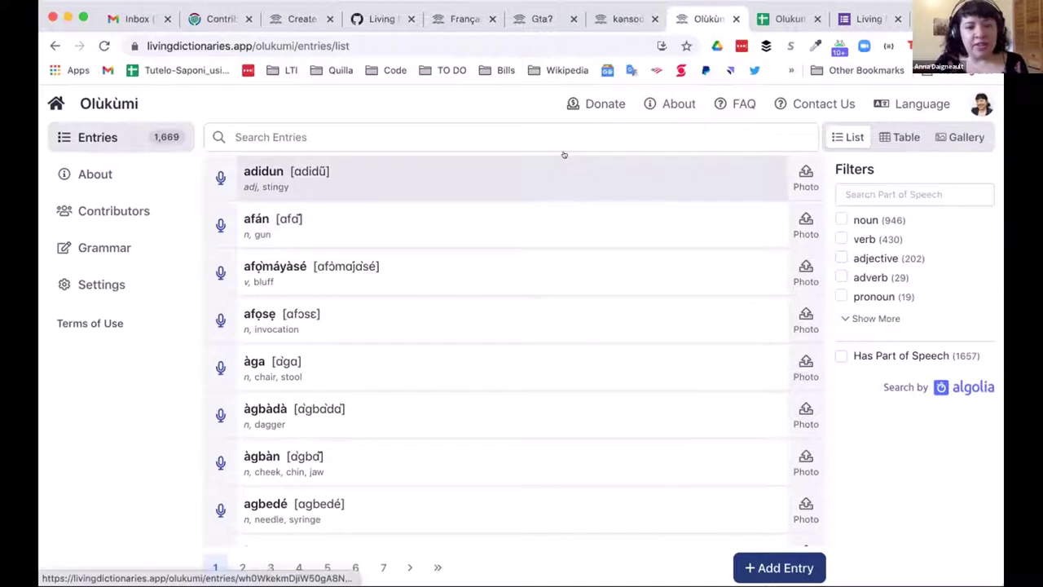
pyautogui.scroll(-4, 449, 193)
pyautogui.scroll(-2, 450, 192)
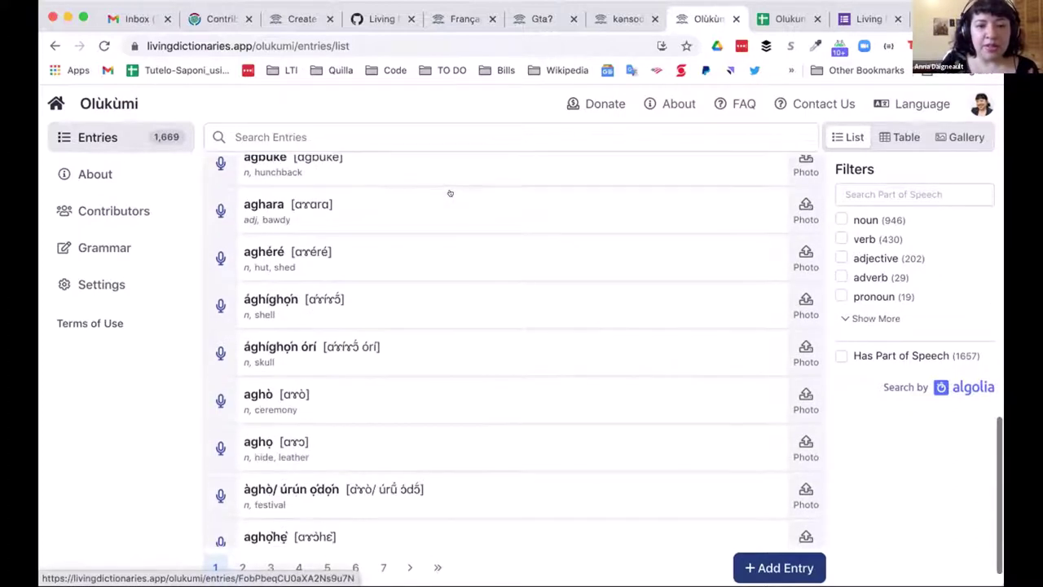
# Switch to the Olukumi batch import spreadsheet in Google Sheets, examine its lexeme, phonetic, gloss and part-of-speech rows, and compare them with the Olùkùmi dictionary
pyautogui.click(770, 18)
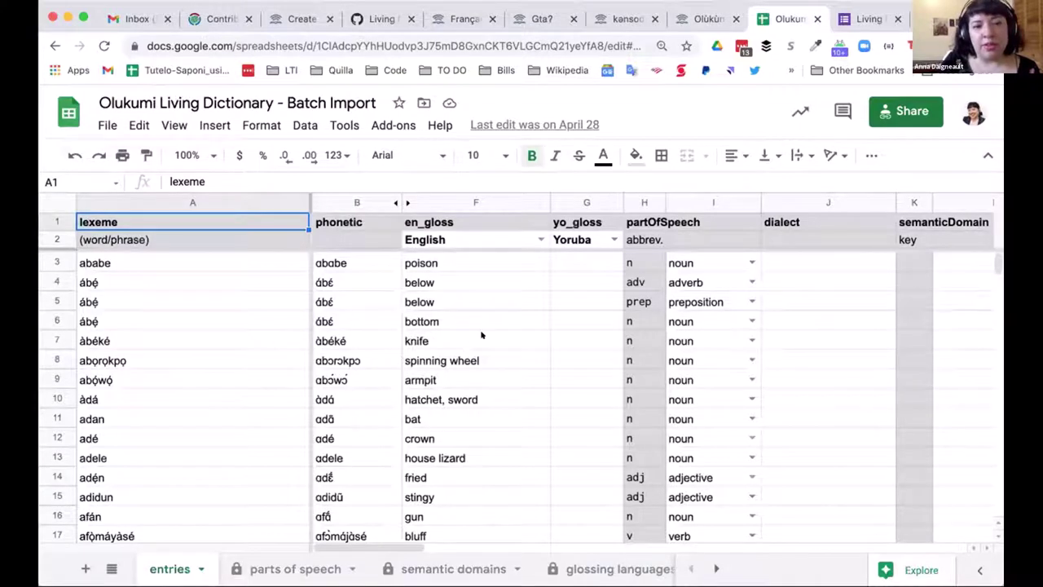
pyautogui.scroll(-5, 245, 336)
pyautogui.scroll(-5, 253, 336)
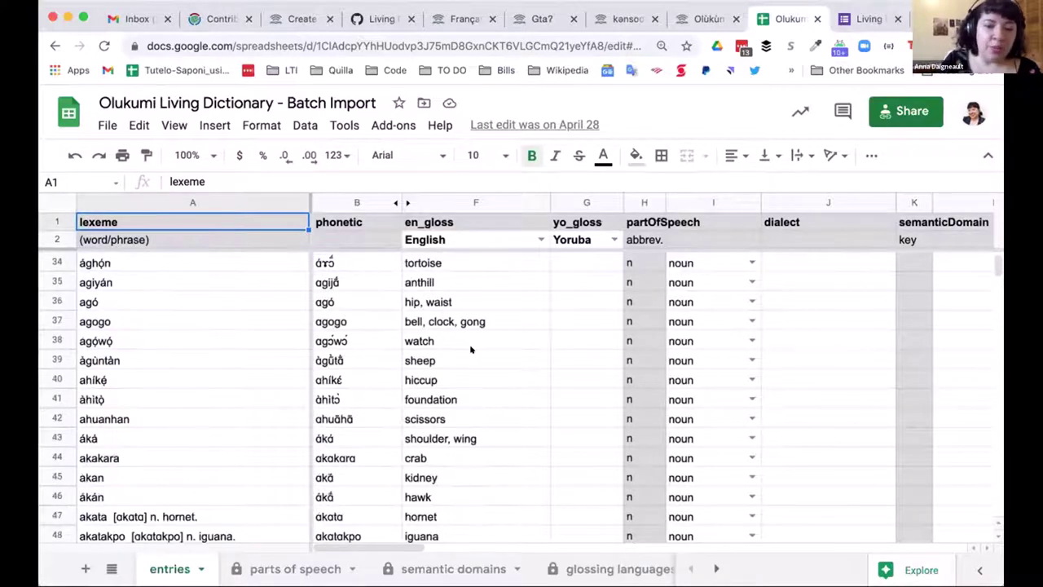
pyautogui.scroll(-3, 470, 349)
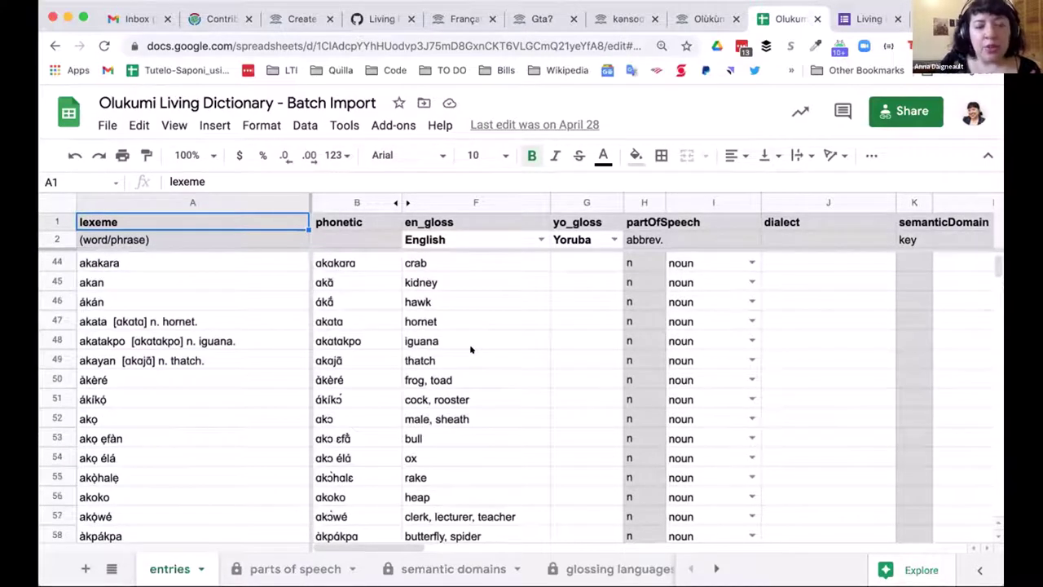
pyautogui.scroll(-3, 228, 338)
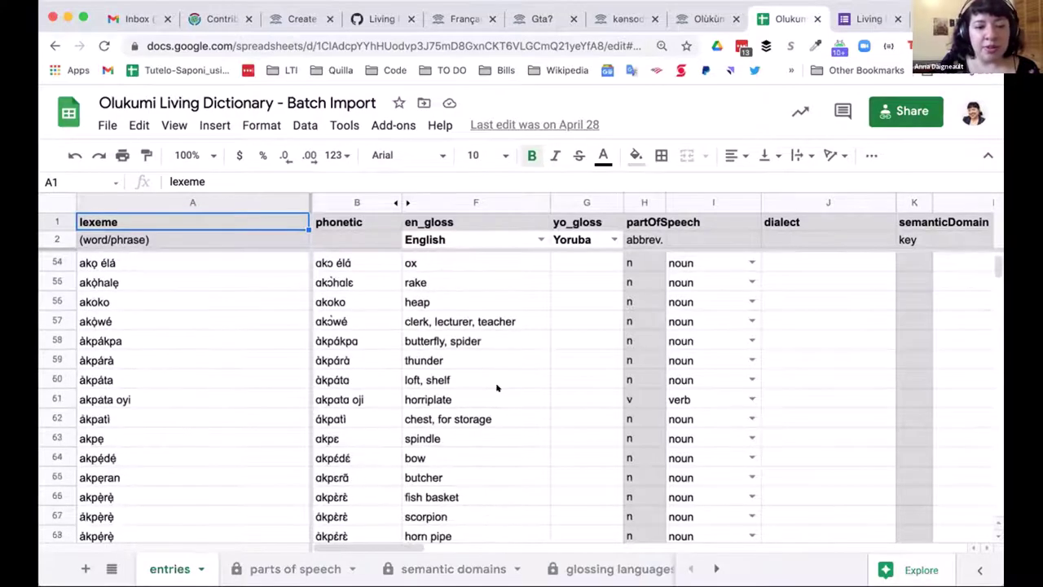
pyautogui.scroll(-2, 483, 387)
pyautogui.scroll(-3, 505, 351)
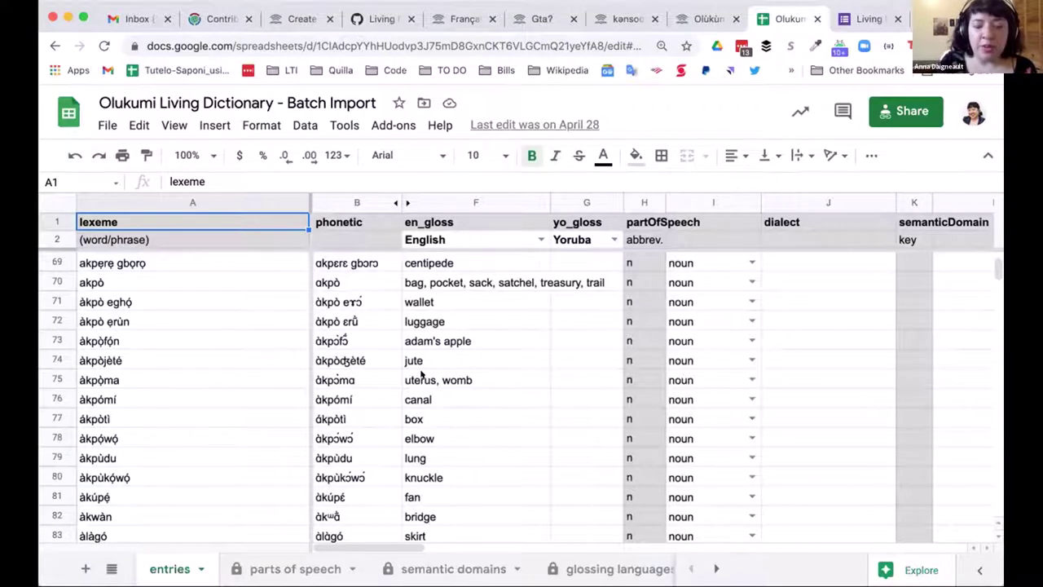
pyautogui.scroll(-3, 468, 365)
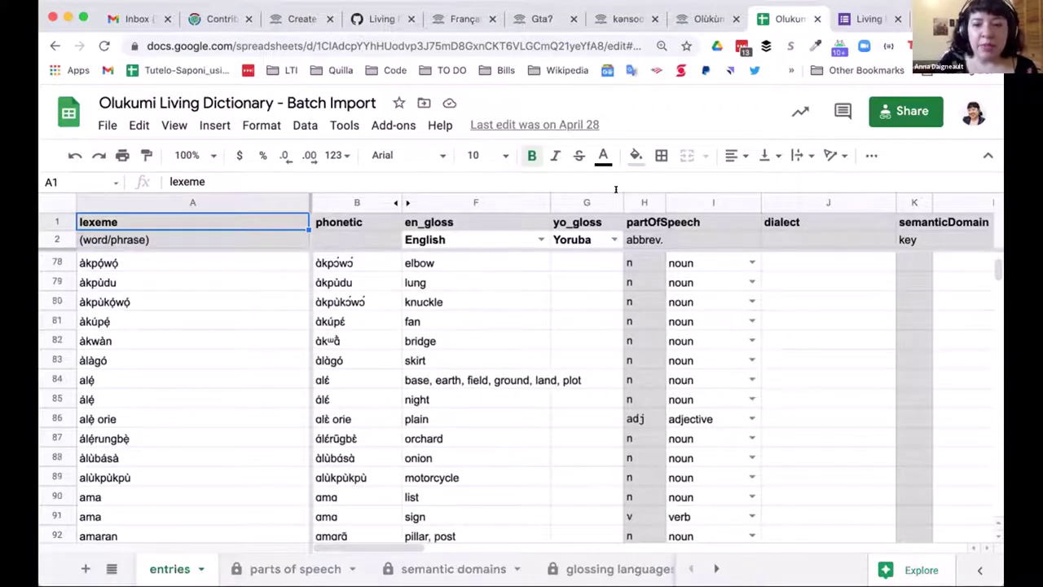
pyautogui.click(694, 18)
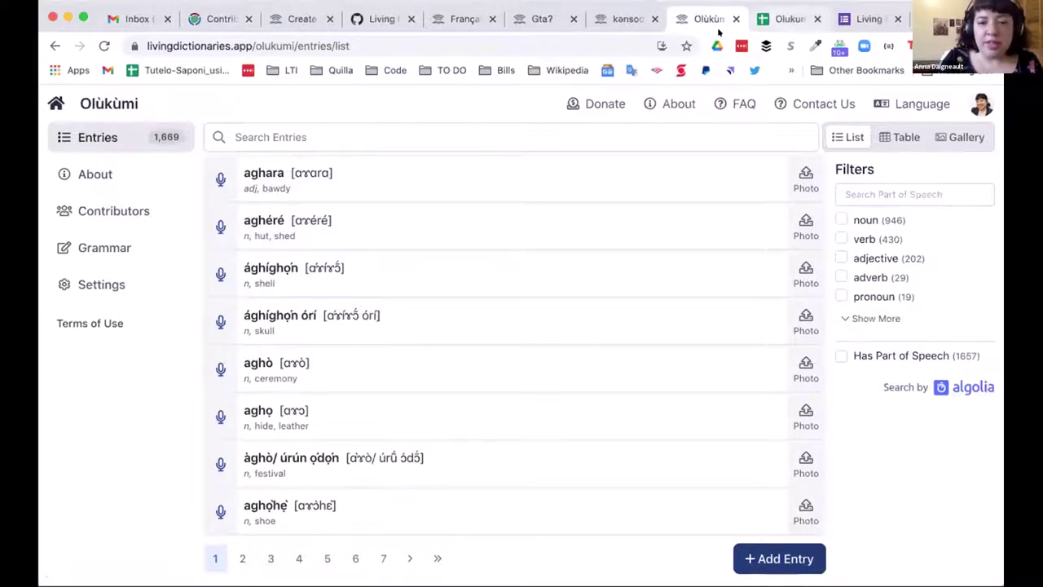
pyautogui.hotkey('ctrl', 'Tab')
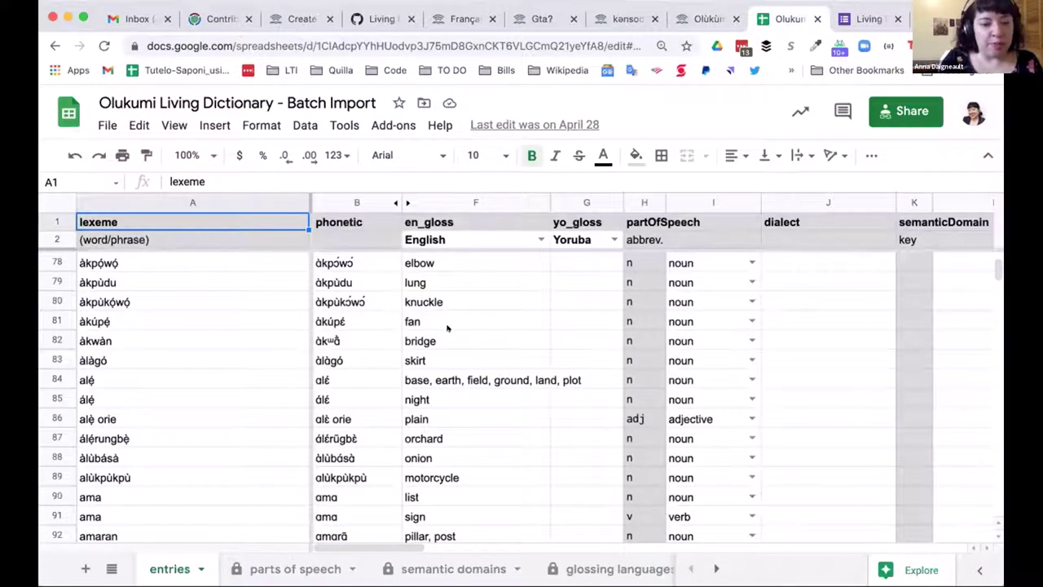
# Switch to the Living Dictionary batch import request in Google Forms and read its questions on the account, language, dialects and existing dataset
pyautogui.click(871, 19)
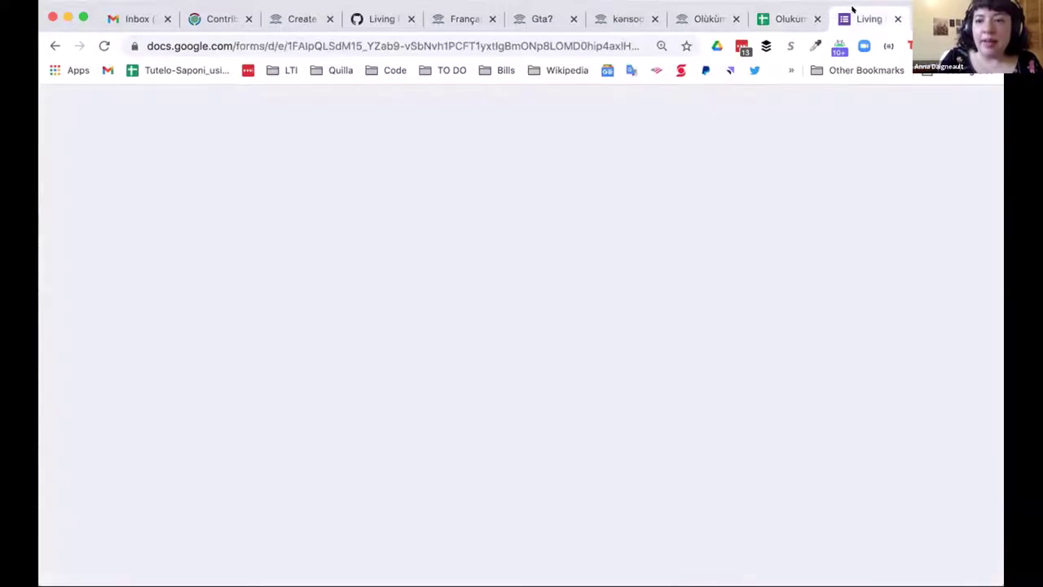
pyautogui.scroll(-3, 420, 287)
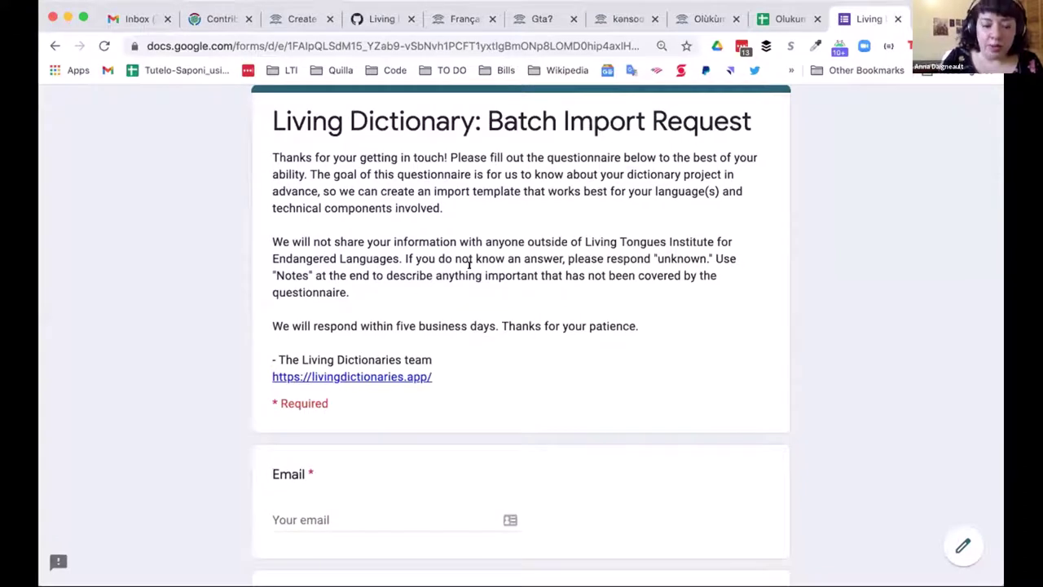
pyautogui.scroll(-12, 533, 284)
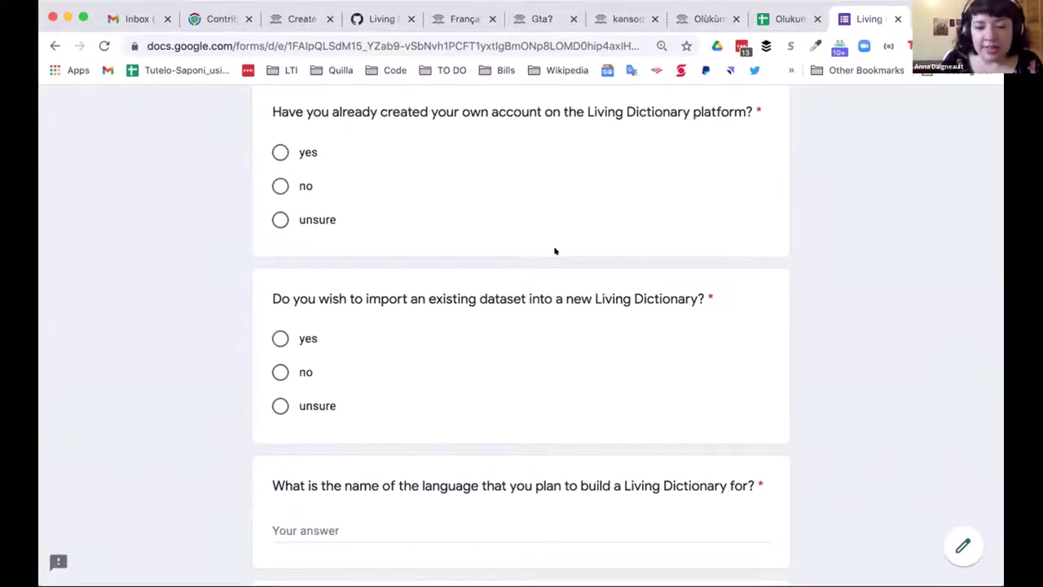
pyautogui.scroll(-5, 554, 251)
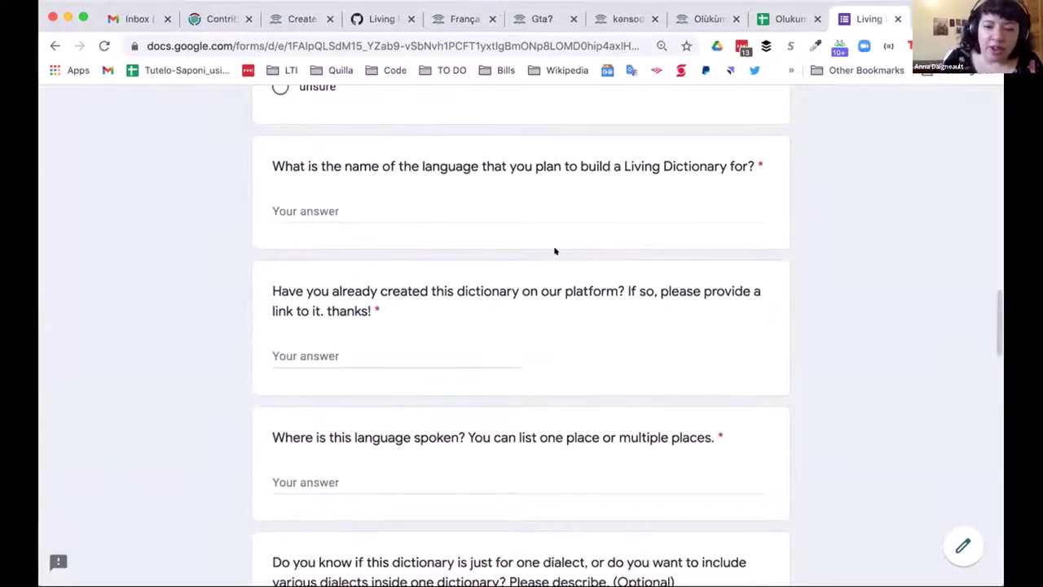
pyautogui.scroll(-2, 555, 251)
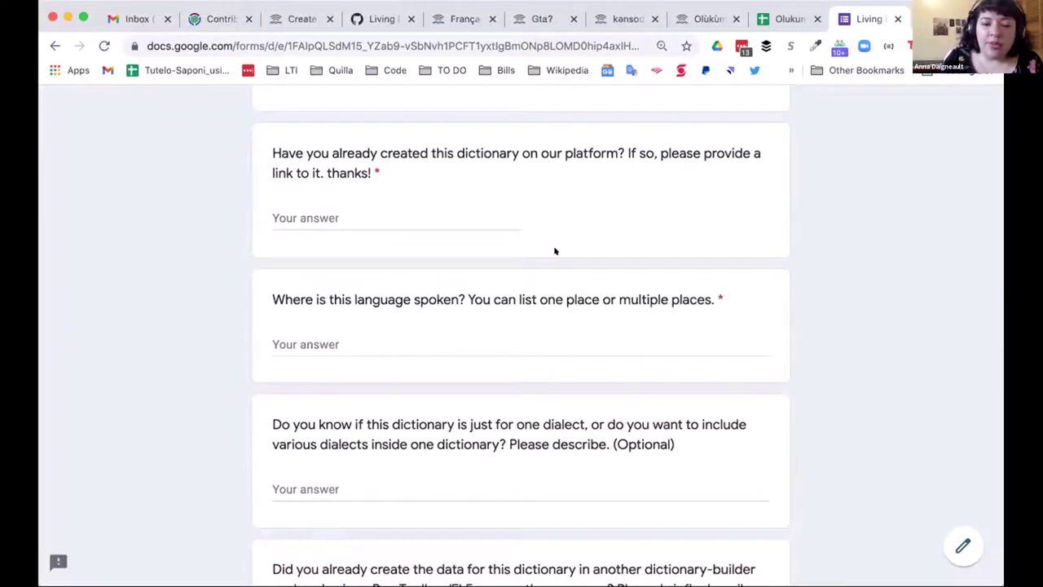
pyautogui.scroll(-5, 545, 269)
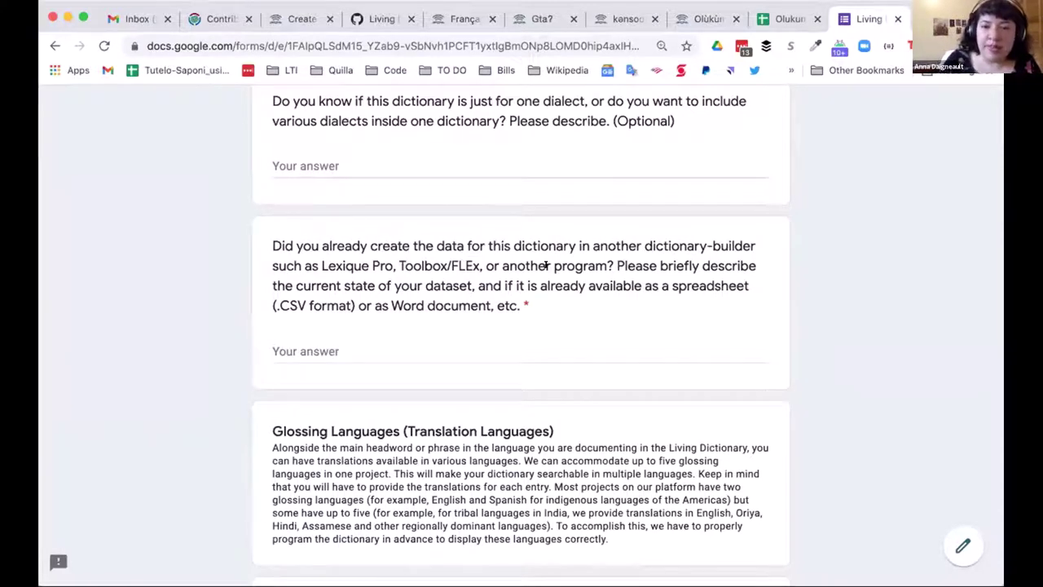
# Revisit the Olukumi batch import spreadsheet and return to the Olùkùmi entries list in Living Dictionaries
pyautogui.click(777, 18)
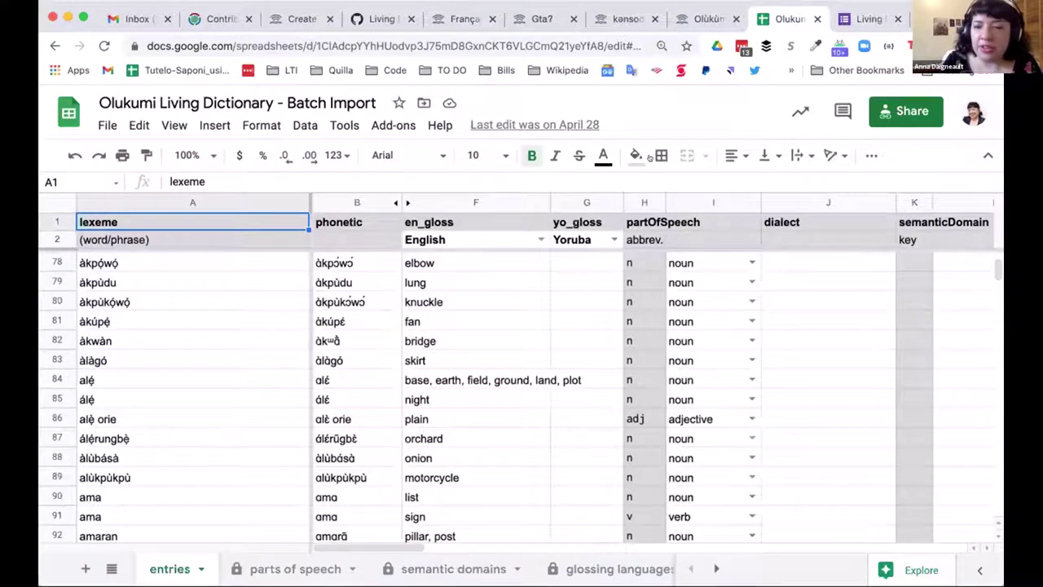
pyautogui.click(695, 16)
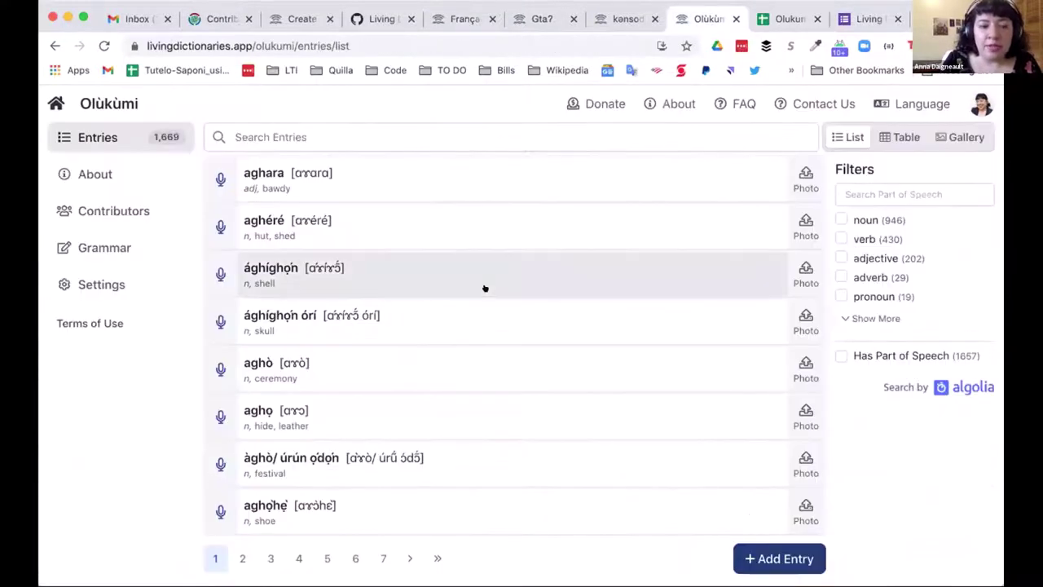